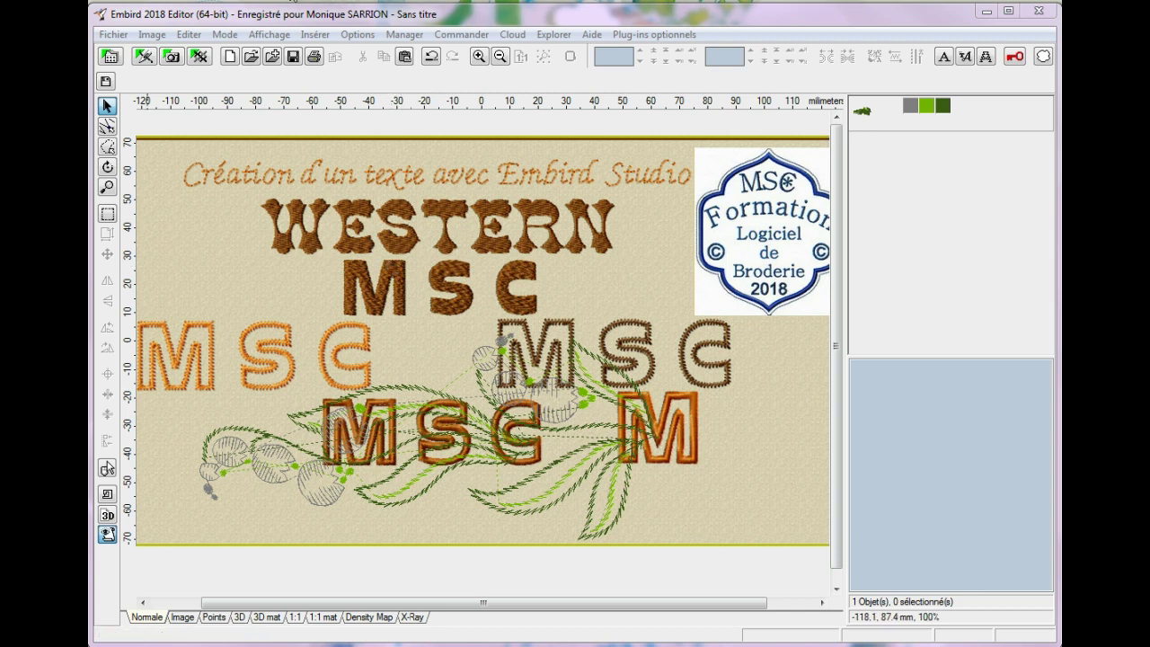
# Switch from the Editor to Embird Studio to start a new lettering design
pyautogui.click(145, 56)
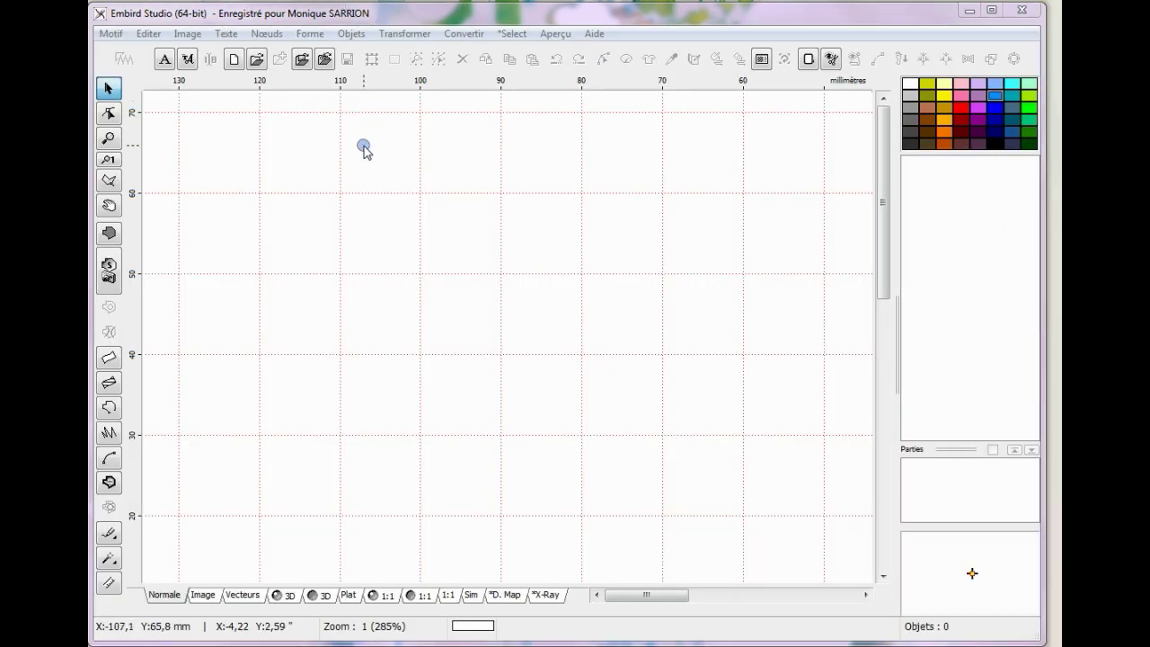
pyautogui.click(112, 34)
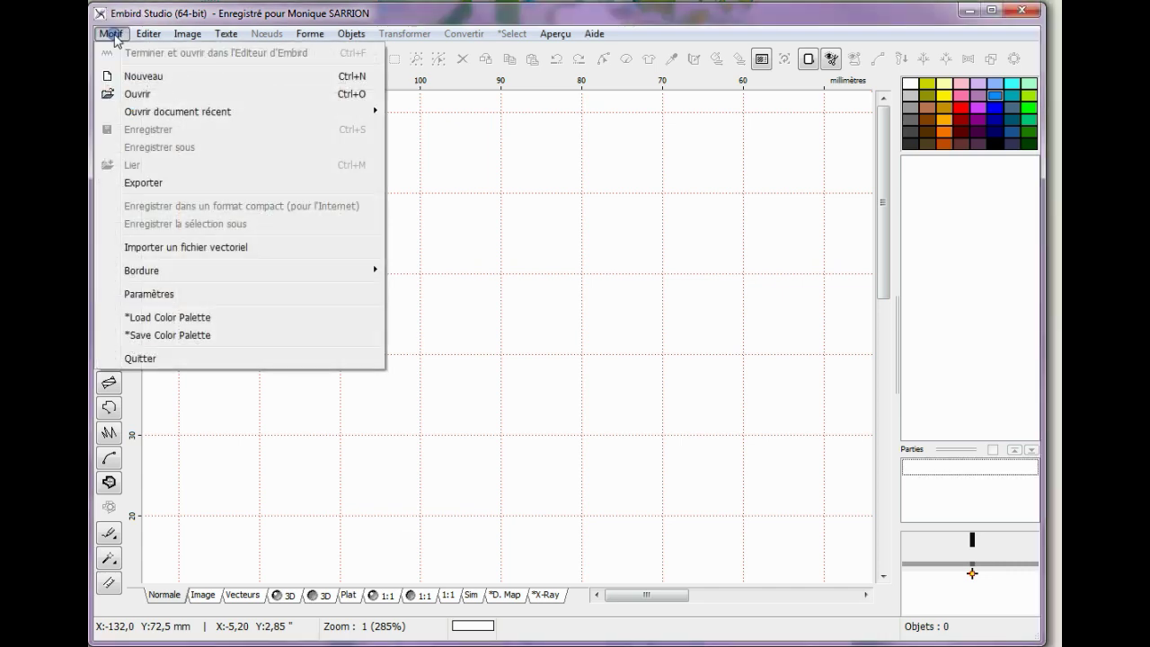
pyautogui.click(118, 79)
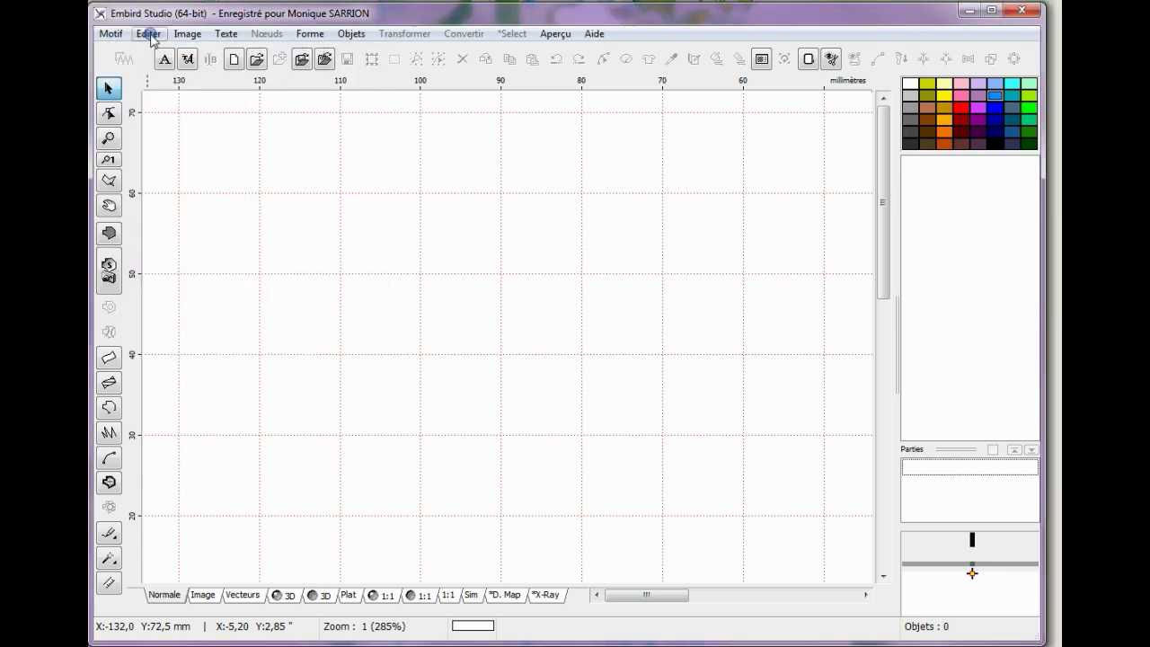
# Review the grid spacing, subdivision and colour settings in the preferences
pyautogui.click(149, 34)
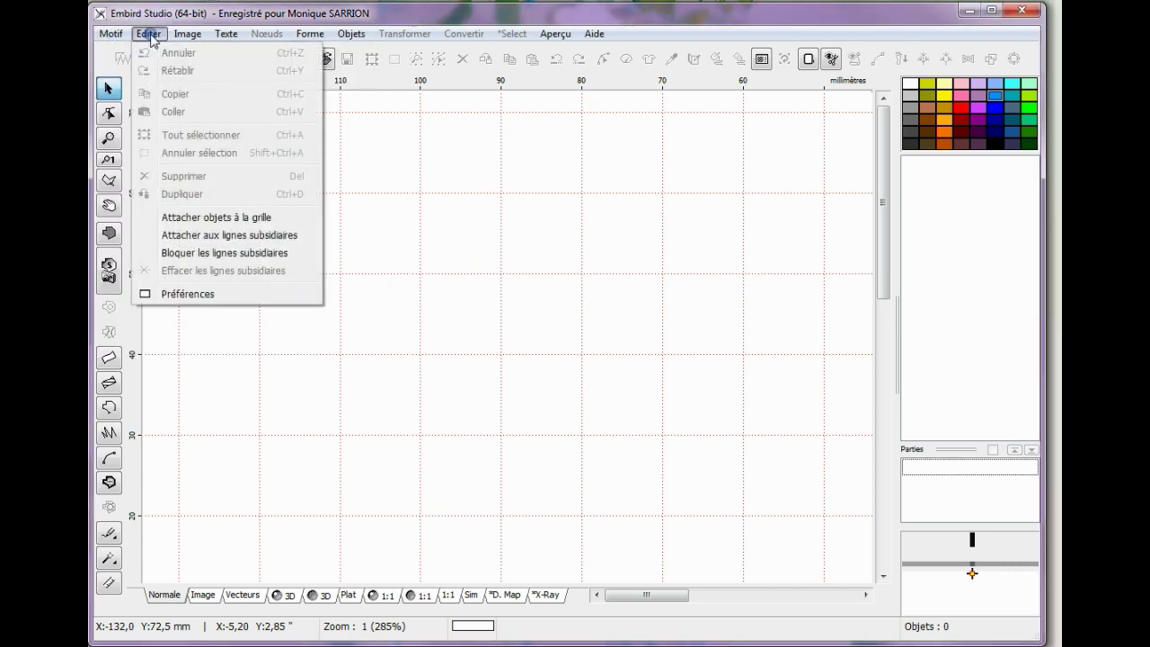
pyautogui.click(190, 294)
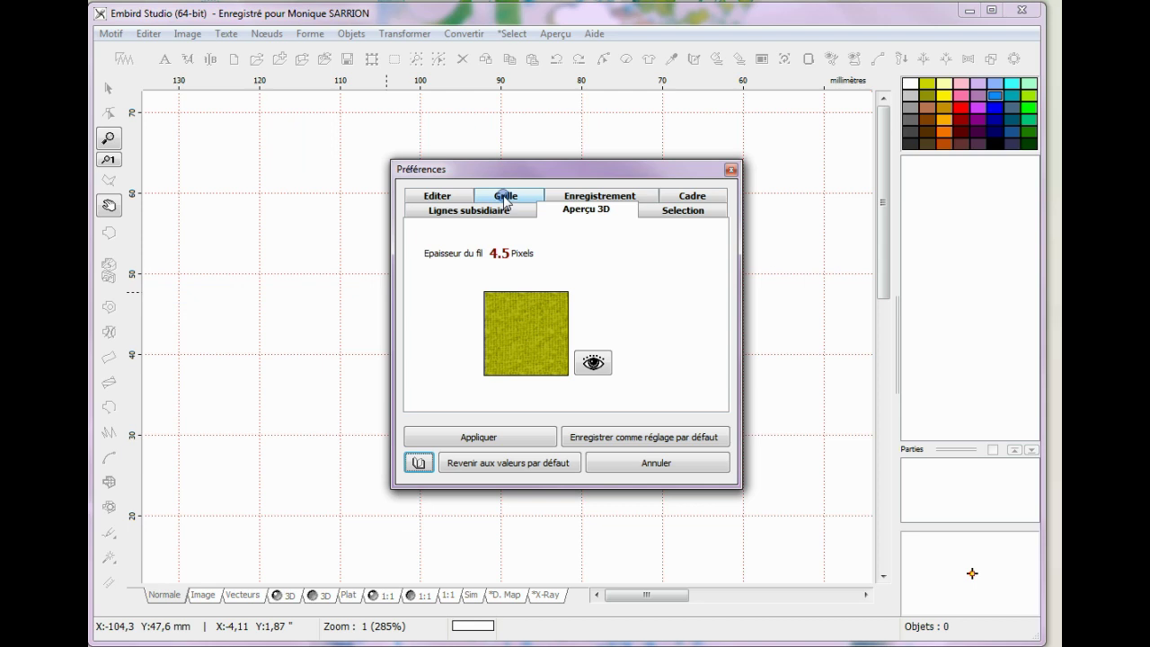
pyautogui.click(506, 198)
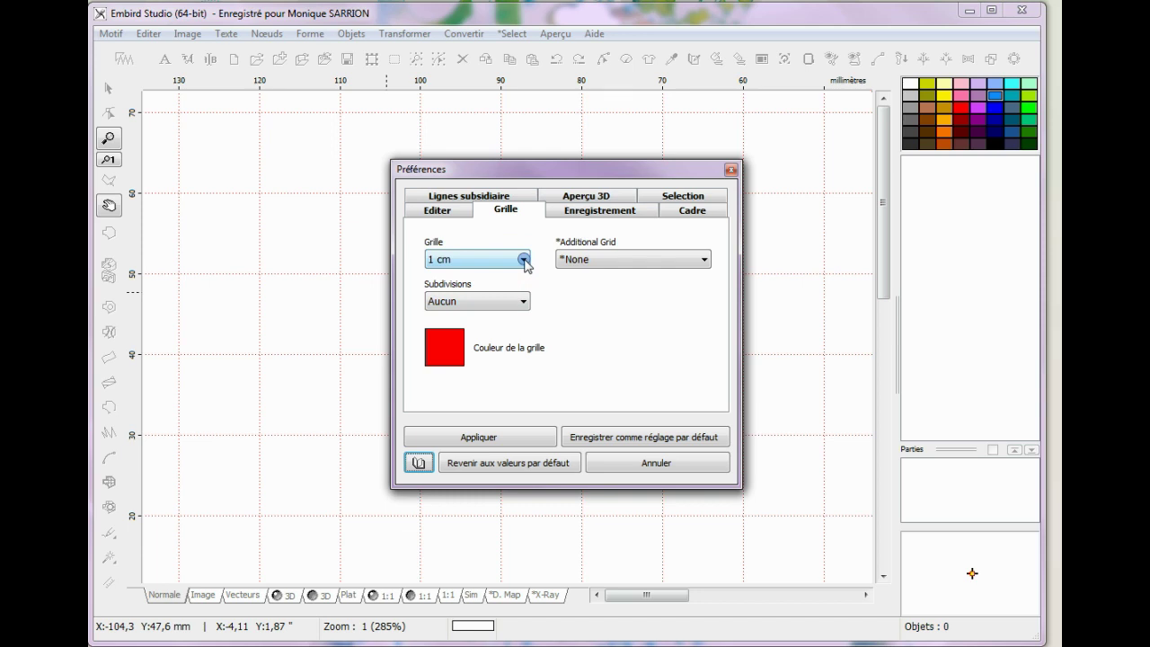
pyautogui.click(524, 259)
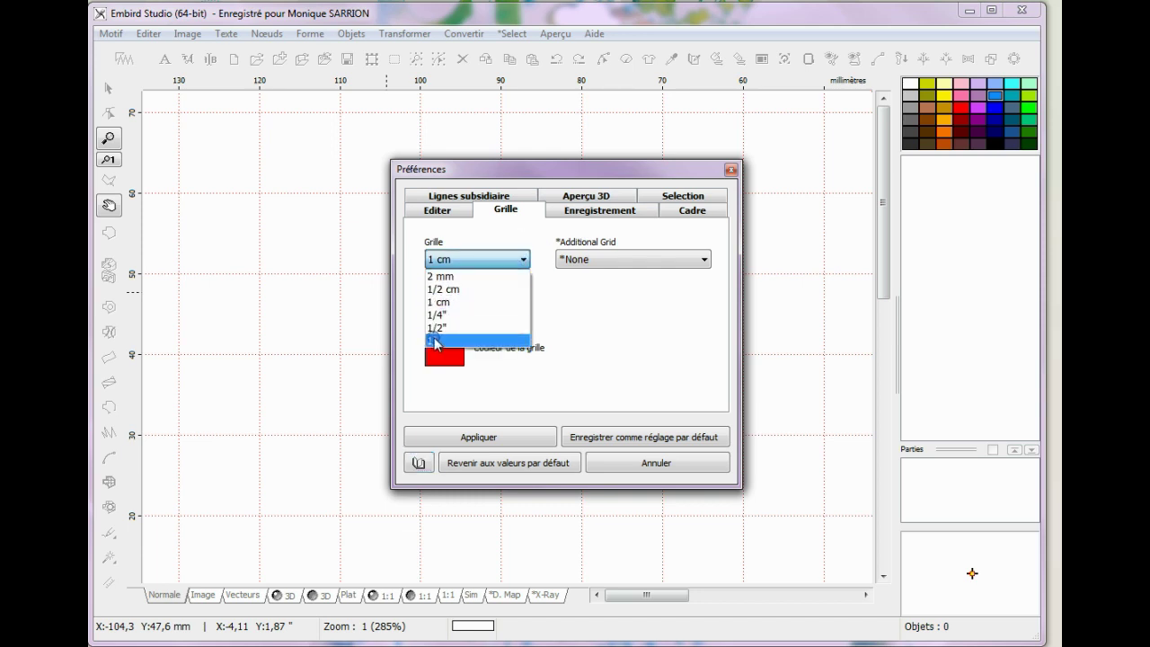
pyautogui.click(439, 302)
pyautogui.click(434, 316)
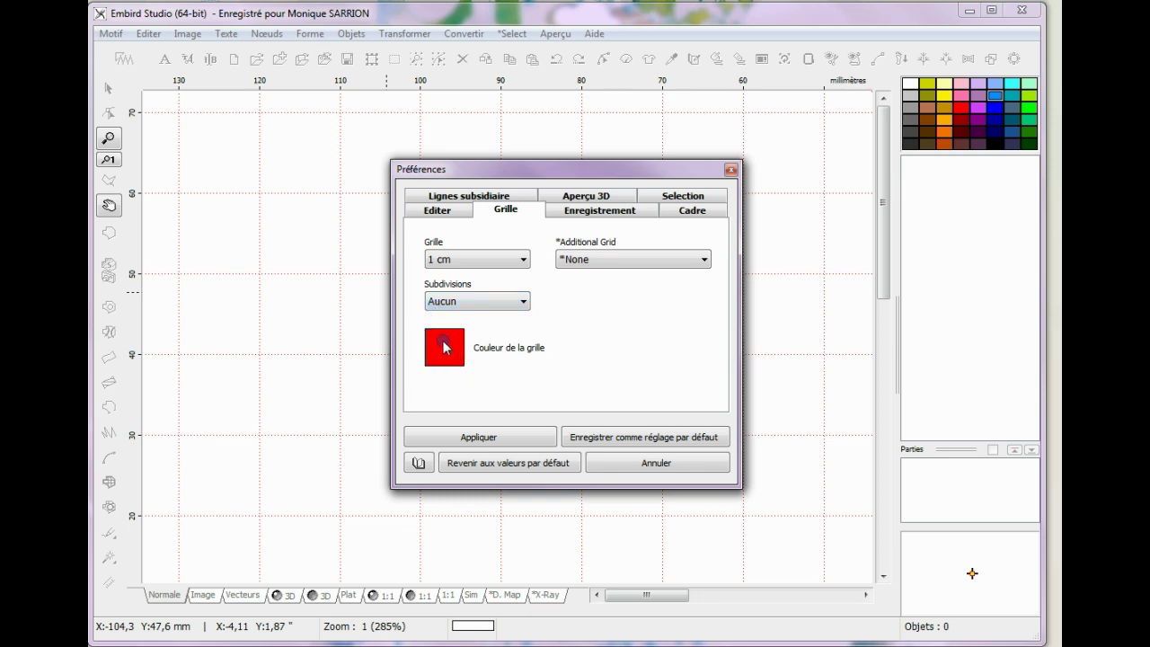
pyautogui.click(445, 347)
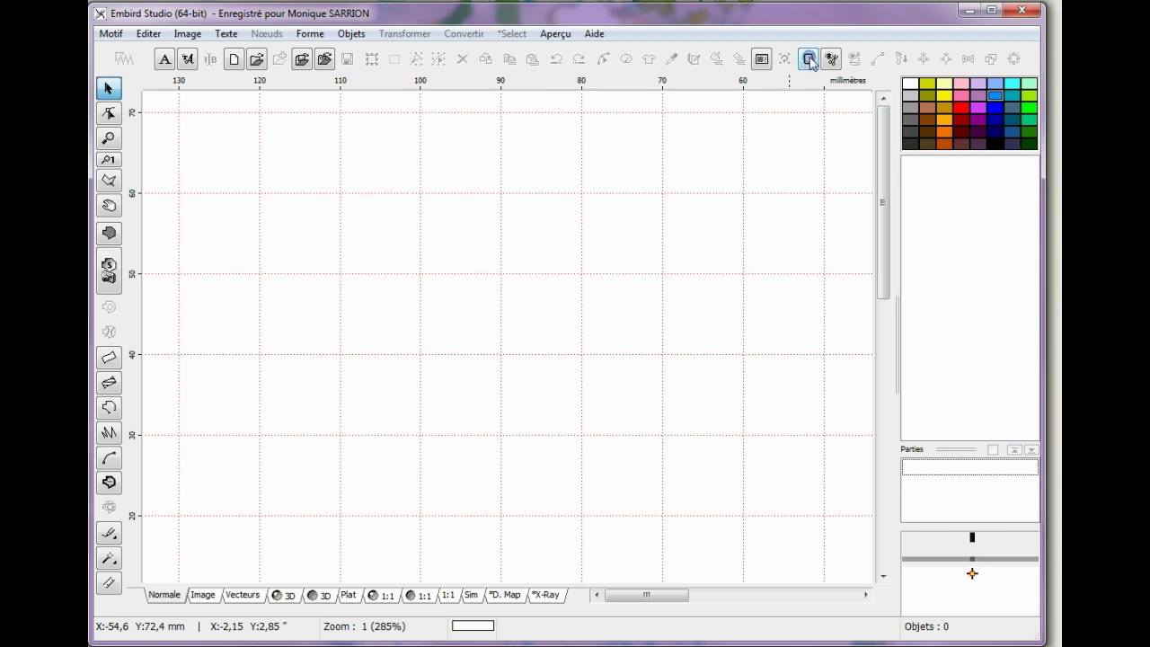
# Set the hoop size to Viking Designer 1 Large 150 x 240 mm, rotated to landscape, and apply it
pyautogui.click(809, 58)
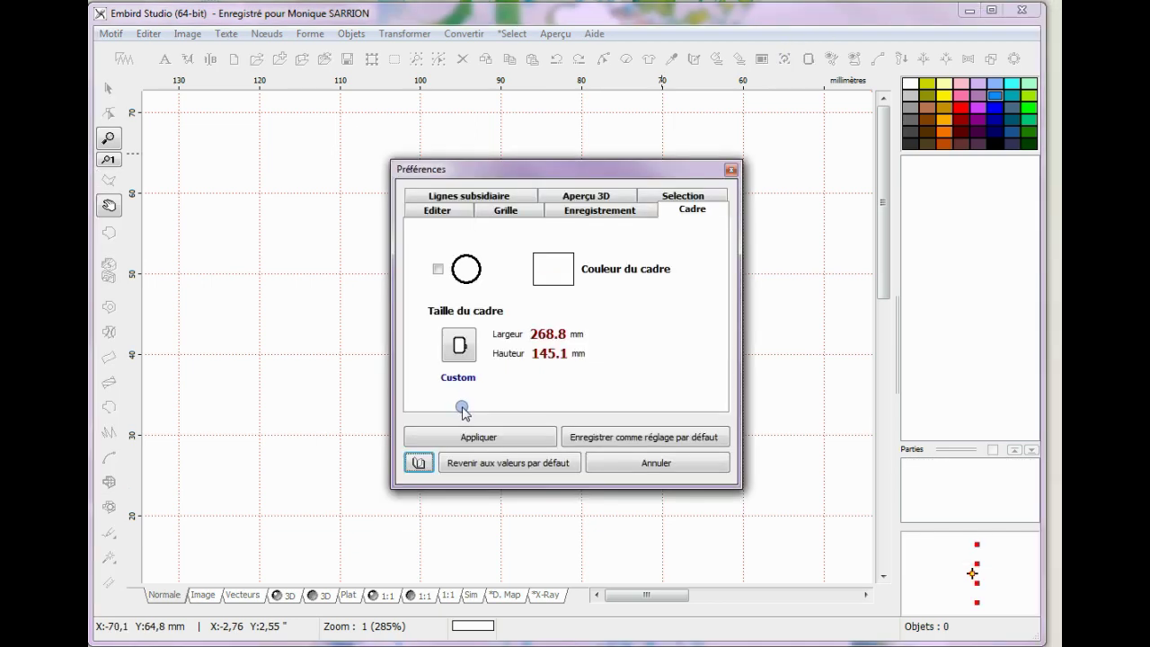
pyautogui.click(459, 346)
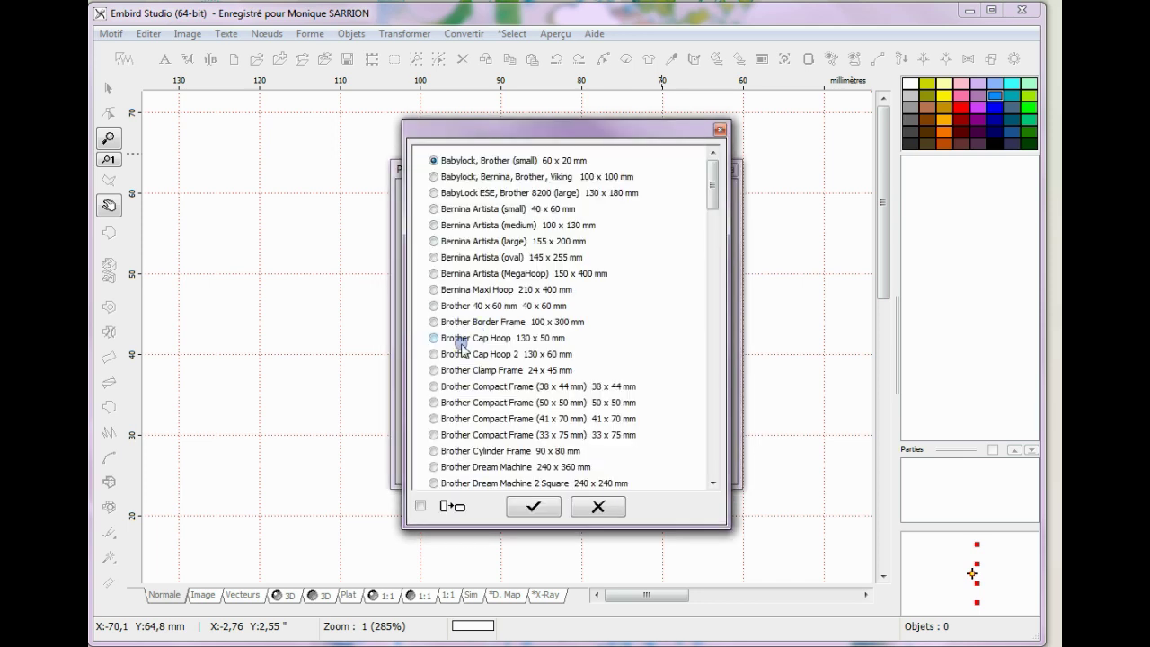
pyautogui.moveTo(710, 180); pyautogui.dragTo(714, 302)
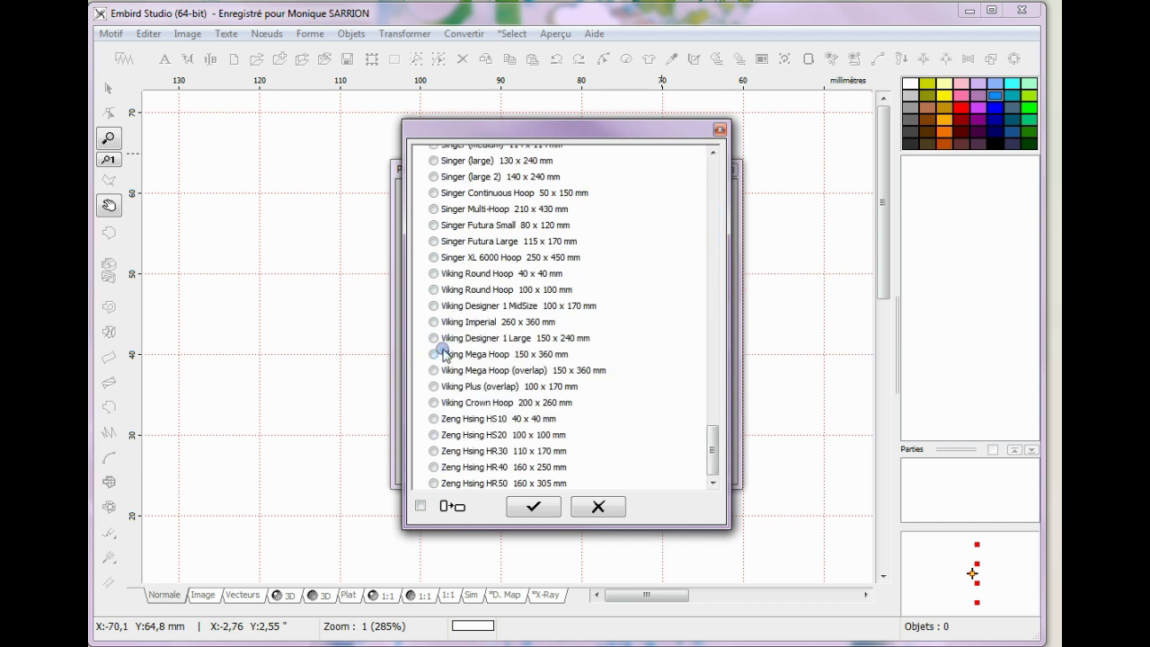
pyautogui.click(433, 338)
pyautogui.click(421, 506)
pyautogui.click(535, 509)
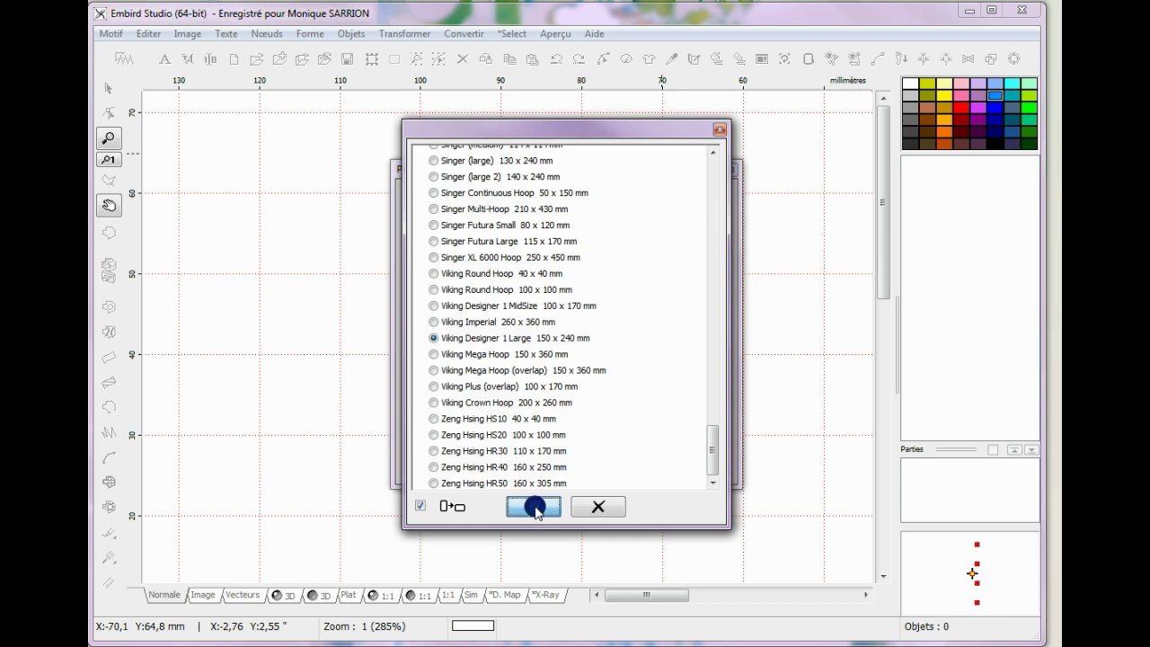
pyautogui.click(596, 431)
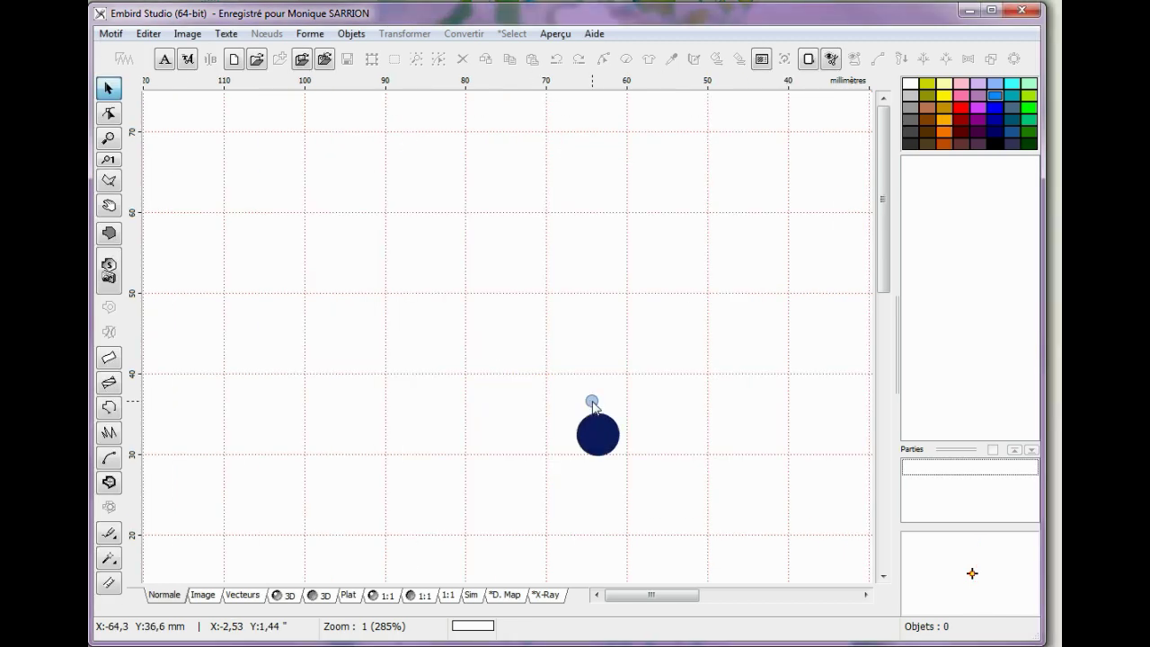
pyautogui.click(592, 404)
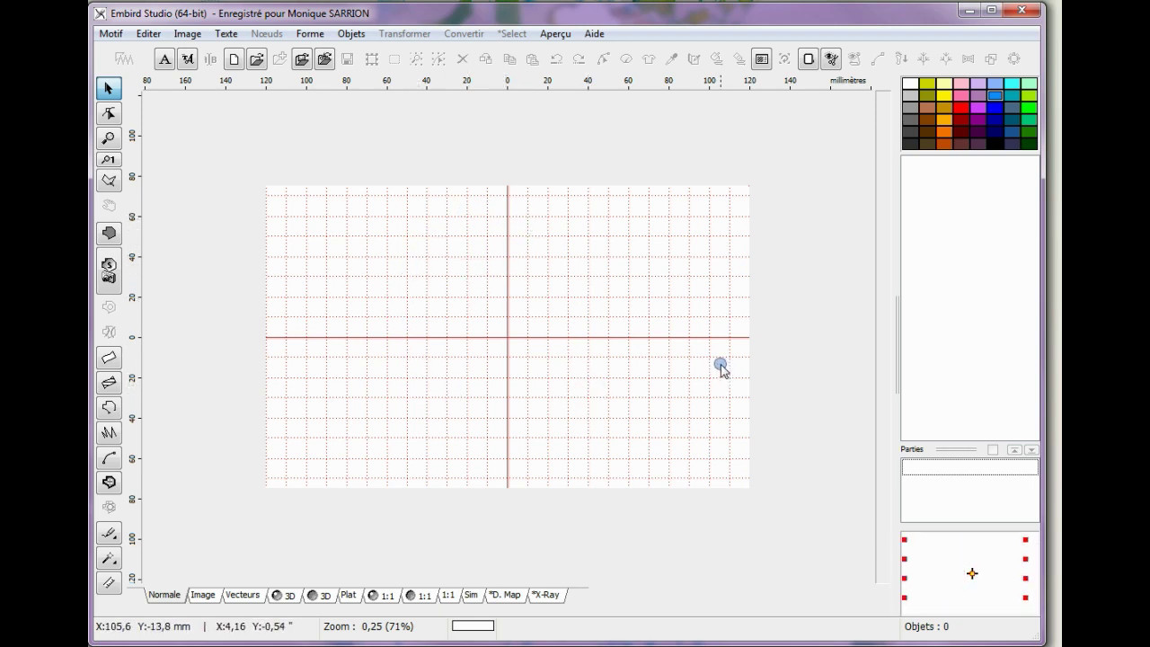
# Start a text object at about X -100, Y 30 mm and choose the Calibri Light font
pyautogui.click(188, 60)
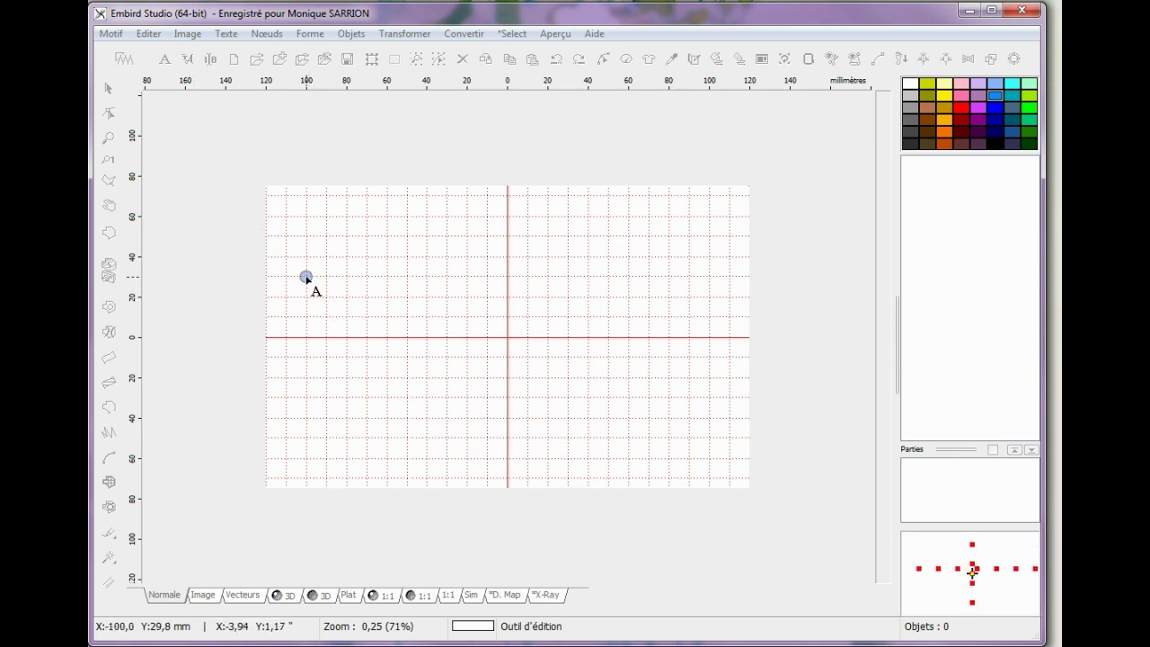
pyautogui.click(307, 278)
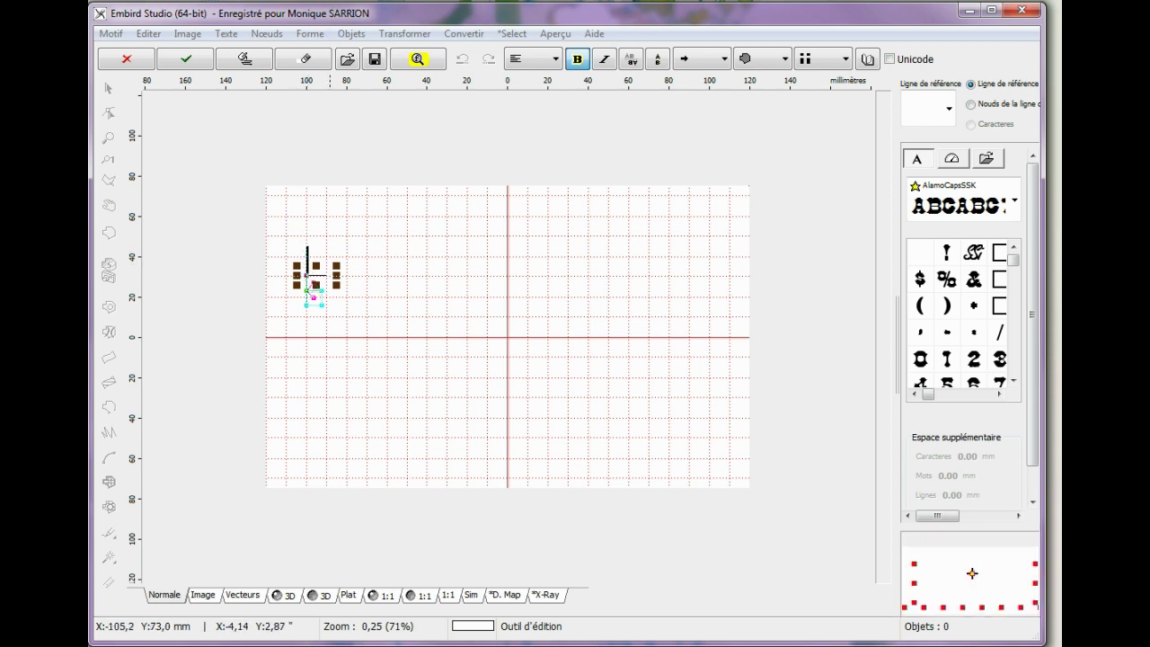
pyautogui.click(1016, 205)
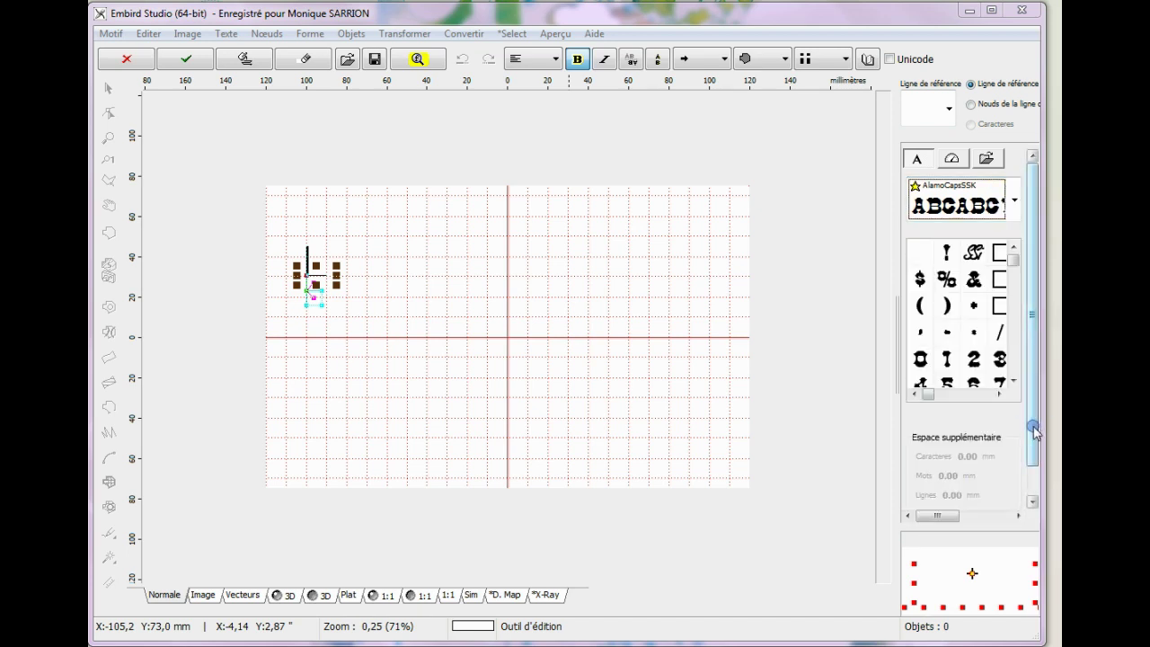
pyautogui.scroll(-1, 1035, 428)
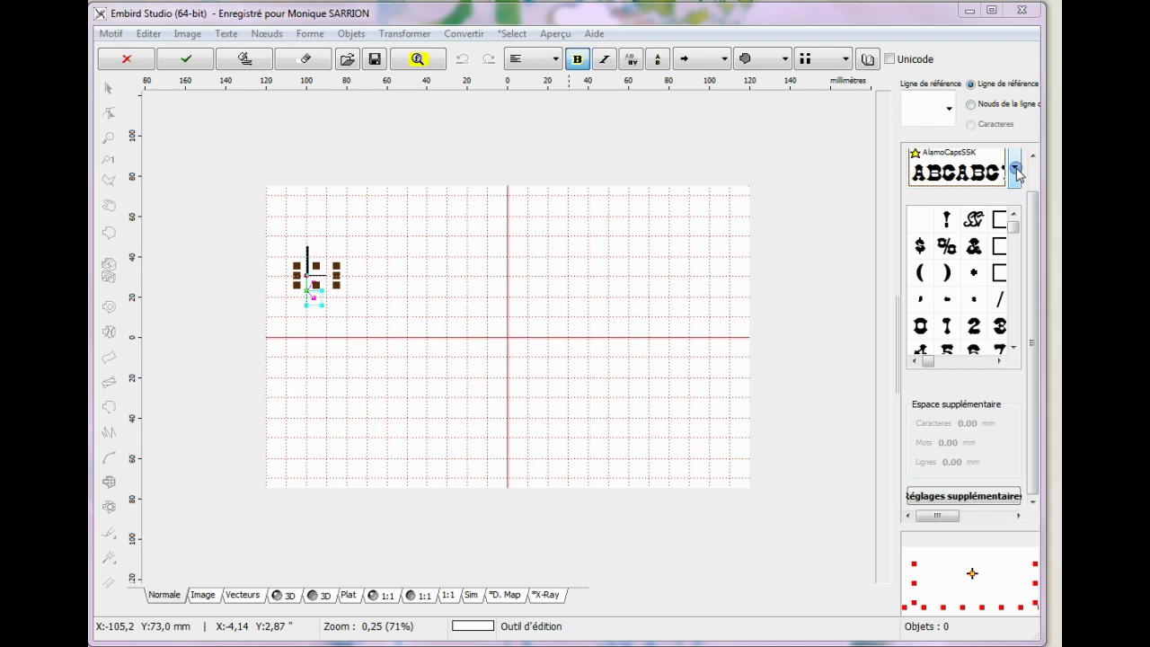
pyautogui.click(1015, 171)
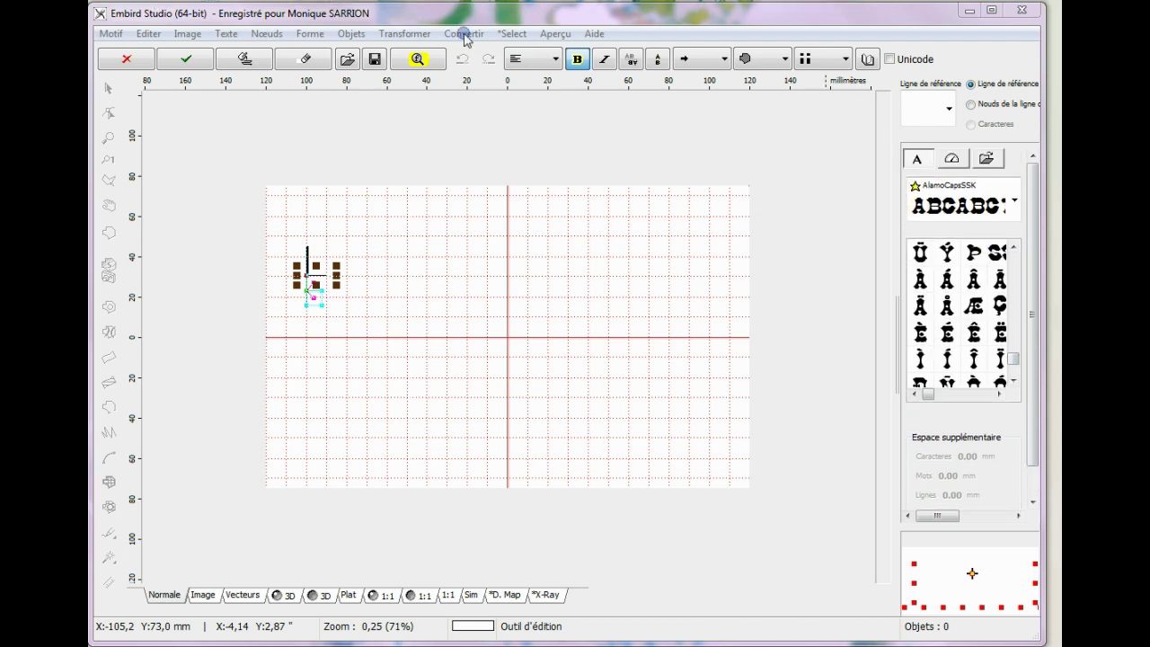
pyautogui.click(1014, 204)
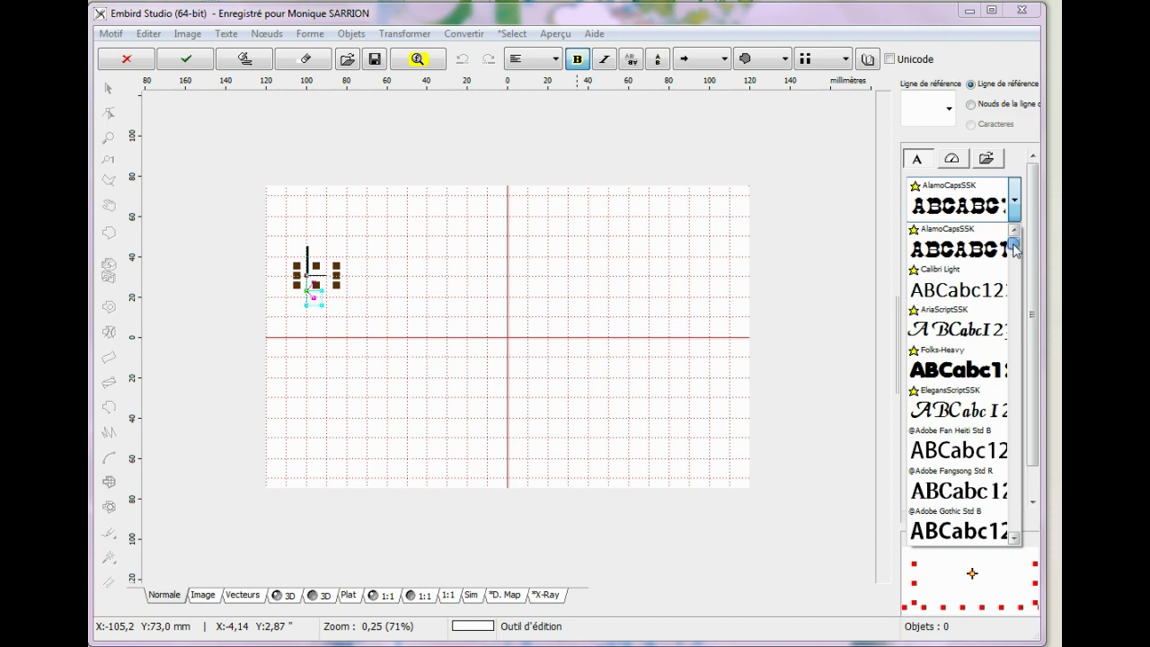
pyautogui.scroll(-5, 1015, 252)
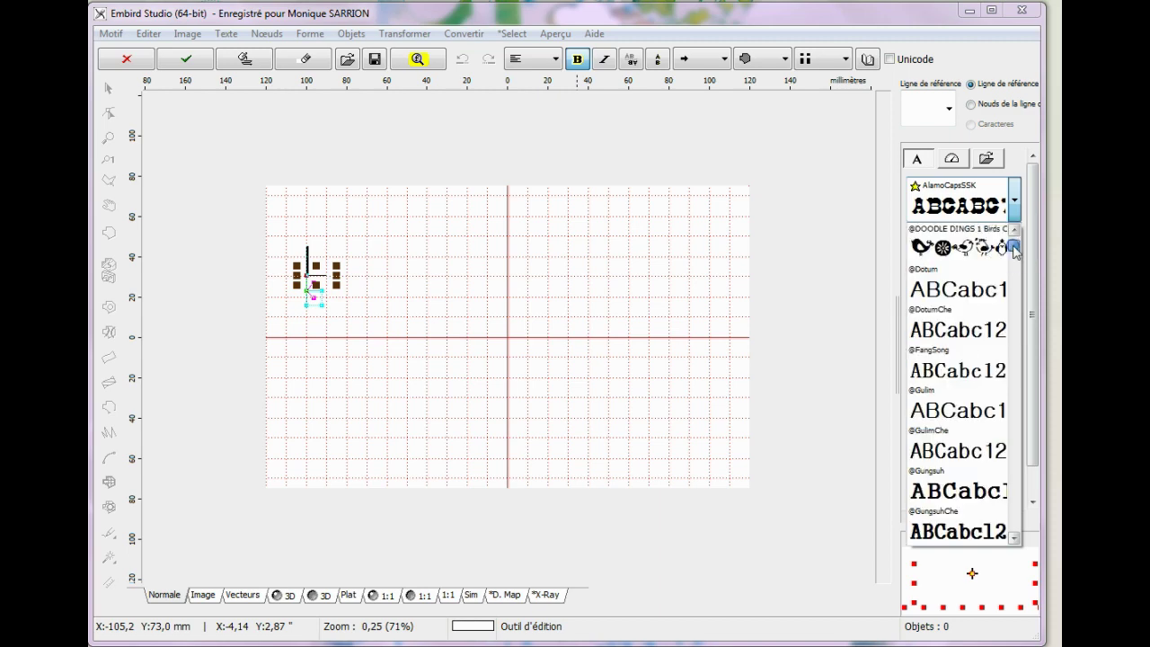
pyautogui.scroll(5, 1016, 252)
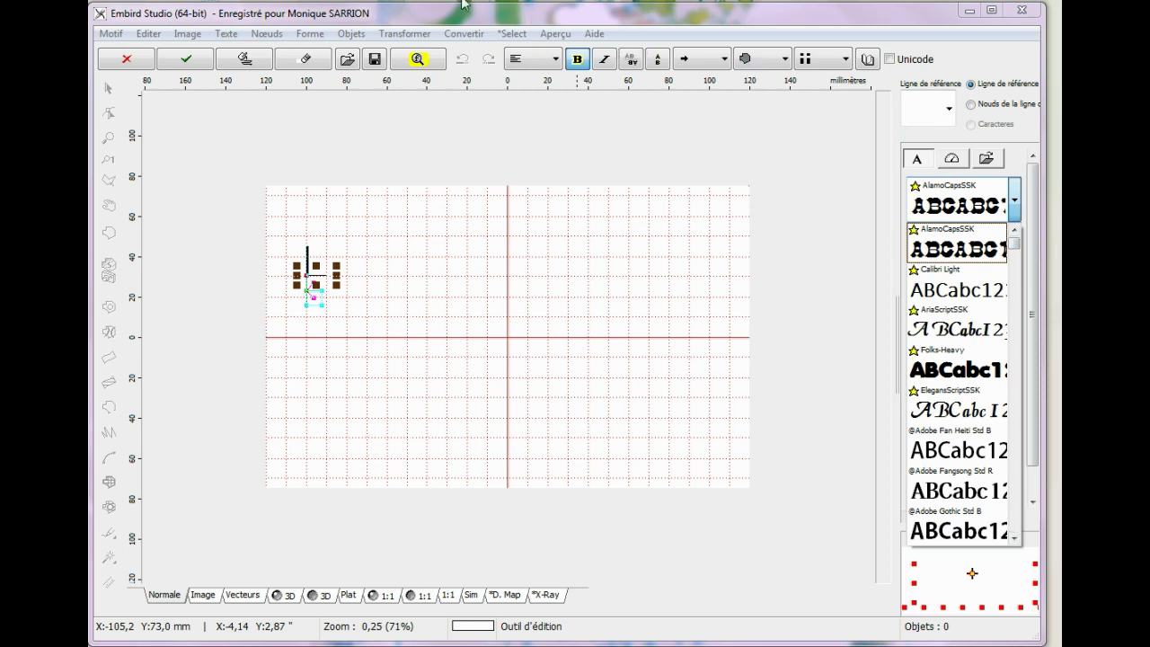
pyautogui.press('Escape')
pyautogui.press('Down')
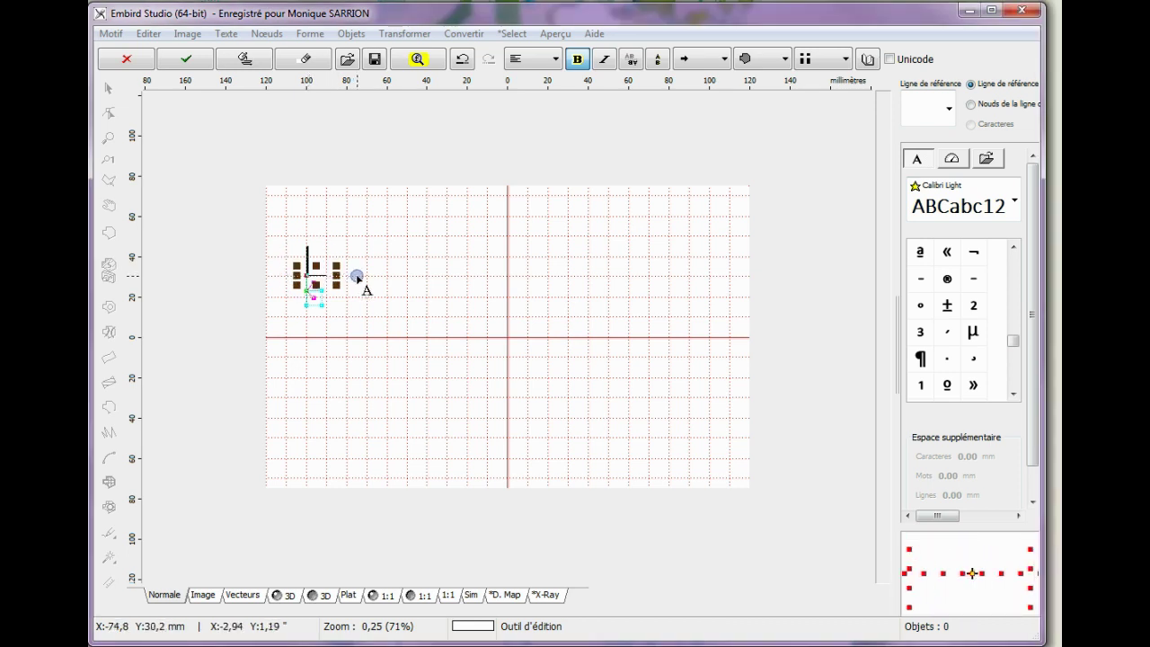
# Enter the text "Calibri light" on the reference line
pyautogui.write('a')
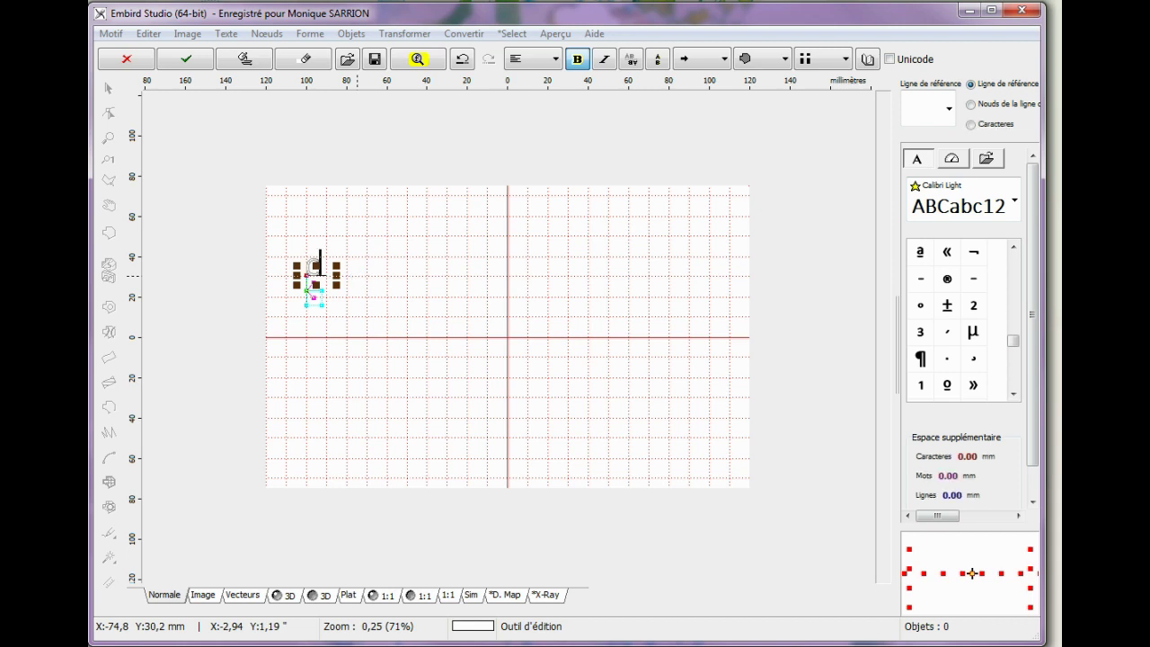
pyautogui.write('alibri')
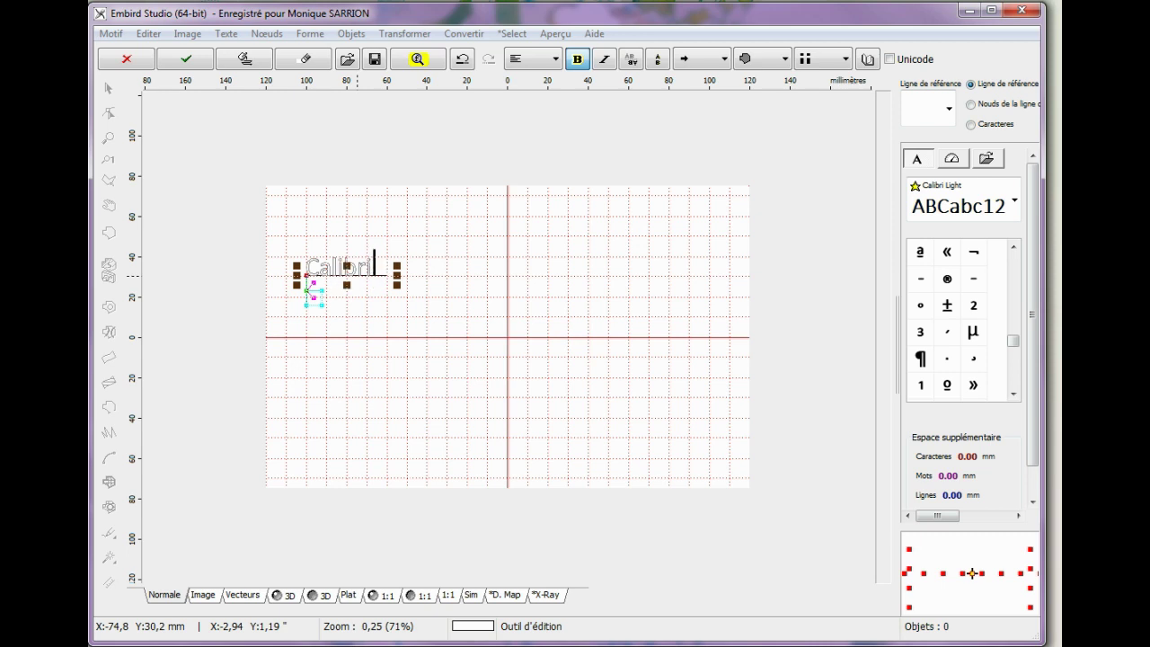
pyautogui.write(' Li')
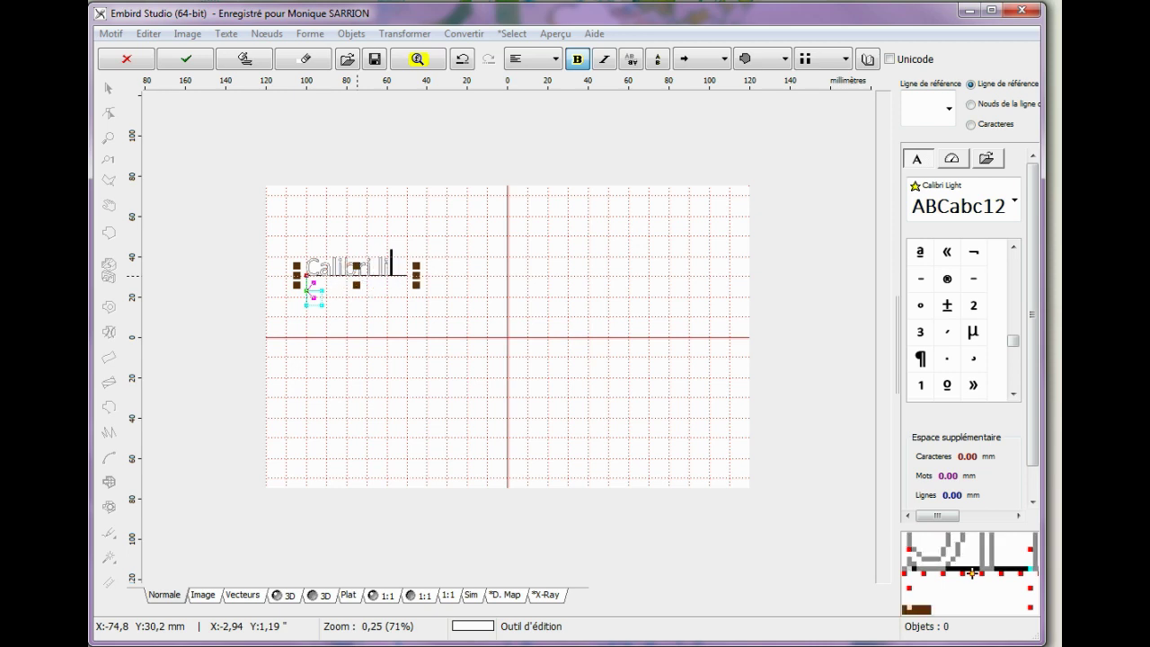
pyautogui.write('gh')
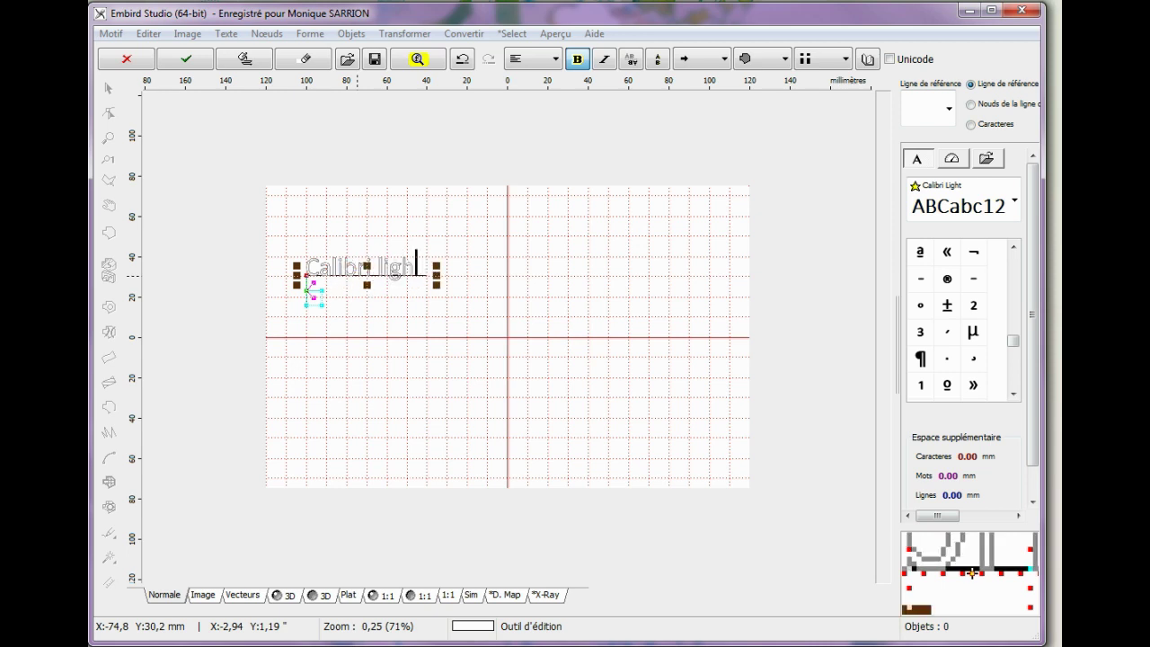
pyautogui.write('t')
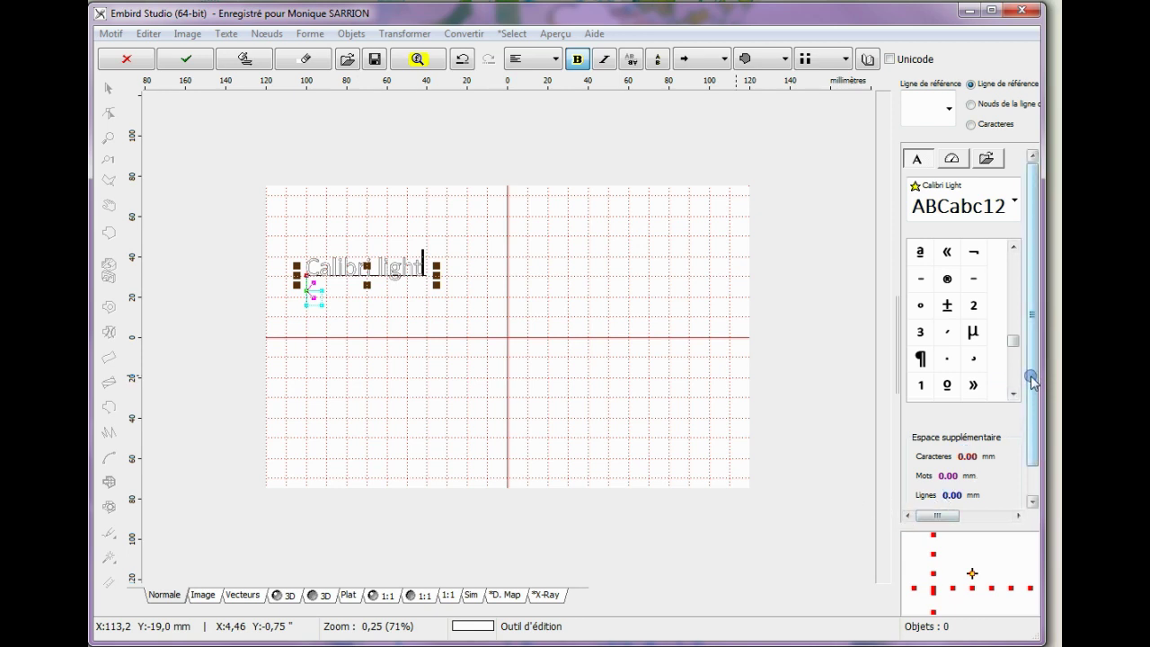
# Examine the additional settings for letter size, transformations and extra spacing
pyautogui.moveTo(1032, 385); pyautogui.dragTo(1038, 472)
pyautogui.click(939, 504)
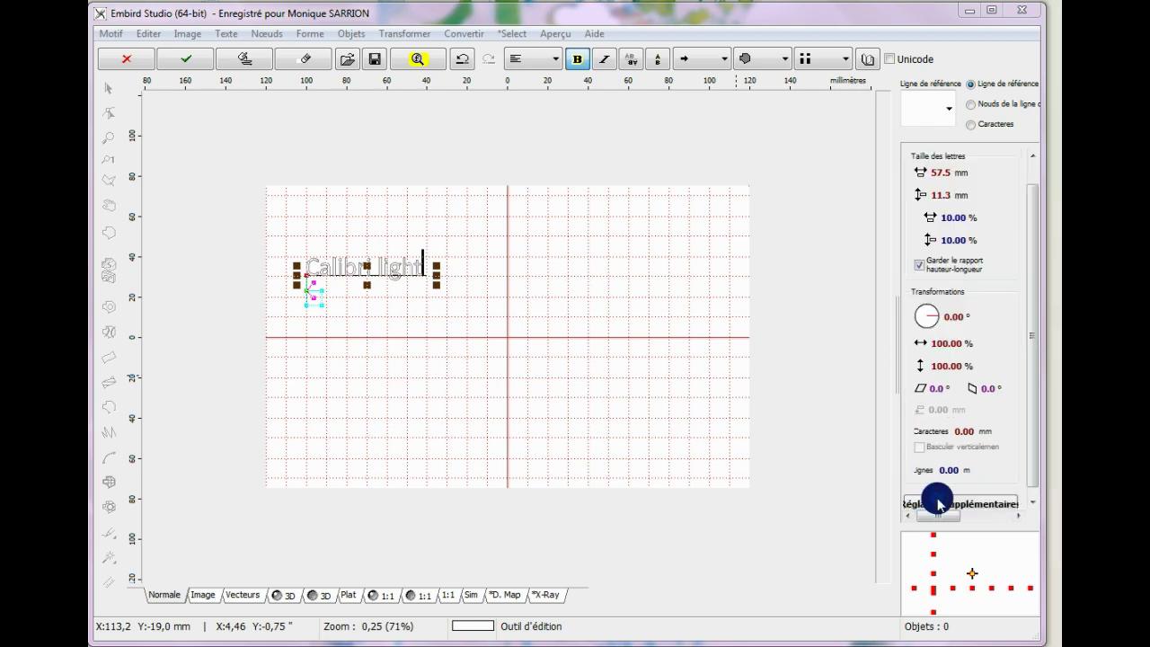
pyautogui.click(939, 504)
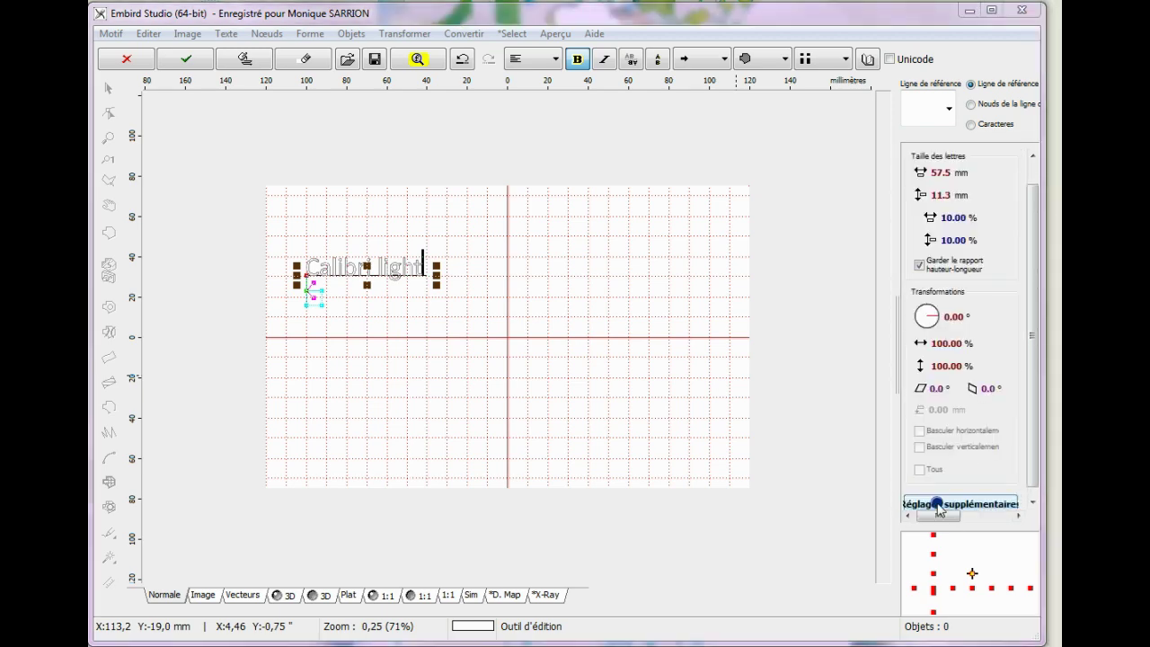
pyautogui.click(939, 504)
pyautogui.click(939, 503)
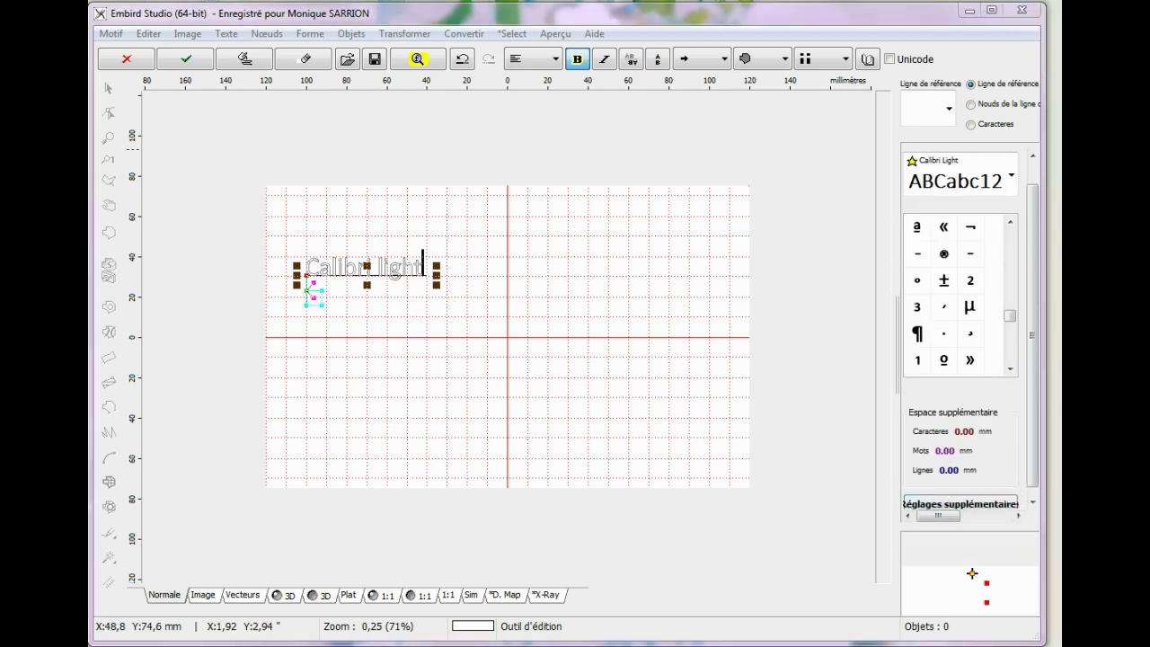
# Try the preset text widths of 60 and 70 mm for the Calibri light lettering
pyautogui.click(229, 378)
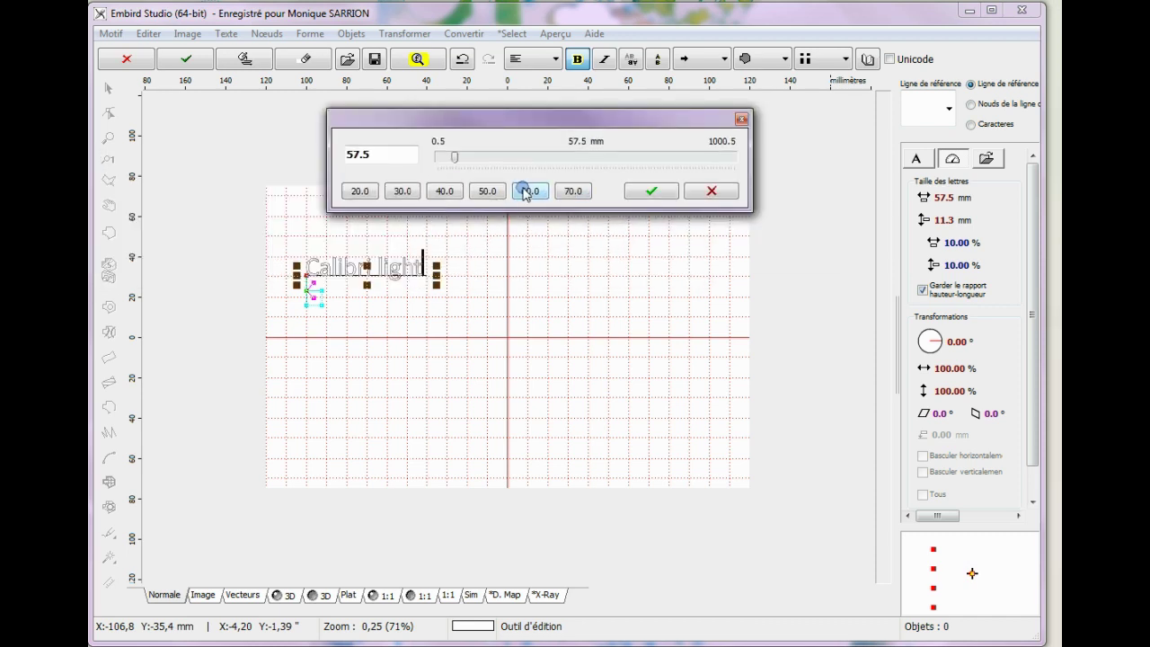
pyautogui.click(526, 192)
pyautogui.click(574, 191)
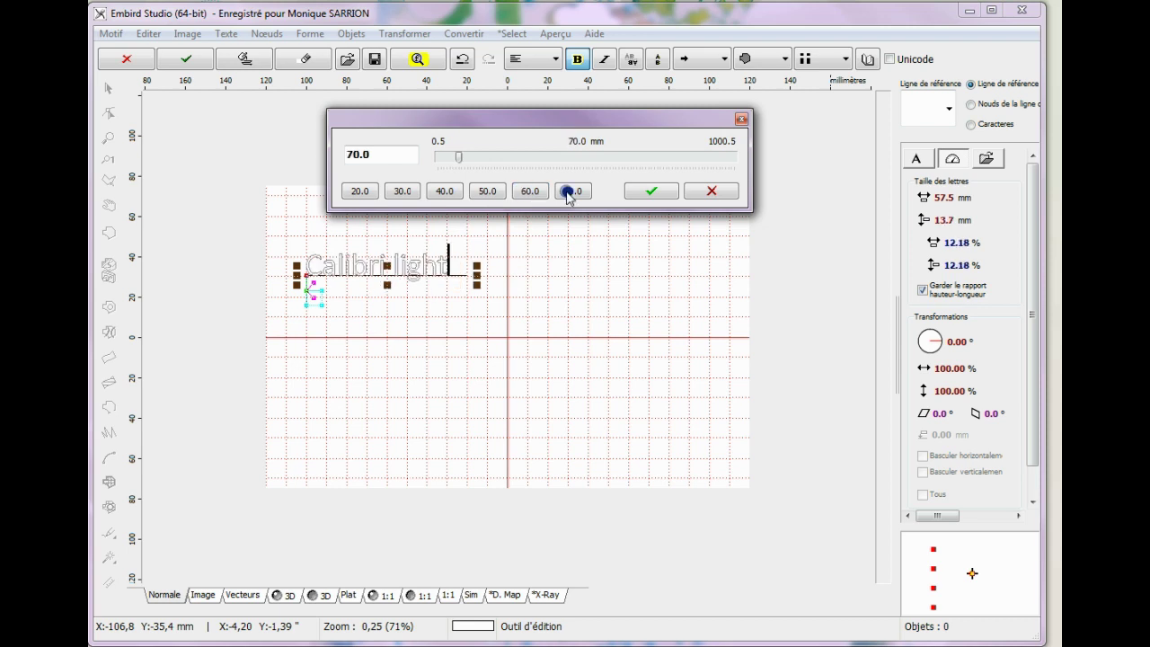
# Try a text width of 120 mm and set it to 130 mm with the proportions kept
pyautogui.click(304, 158)
pyautogui.click(347, 154)
pyautogui.click(342, 148)
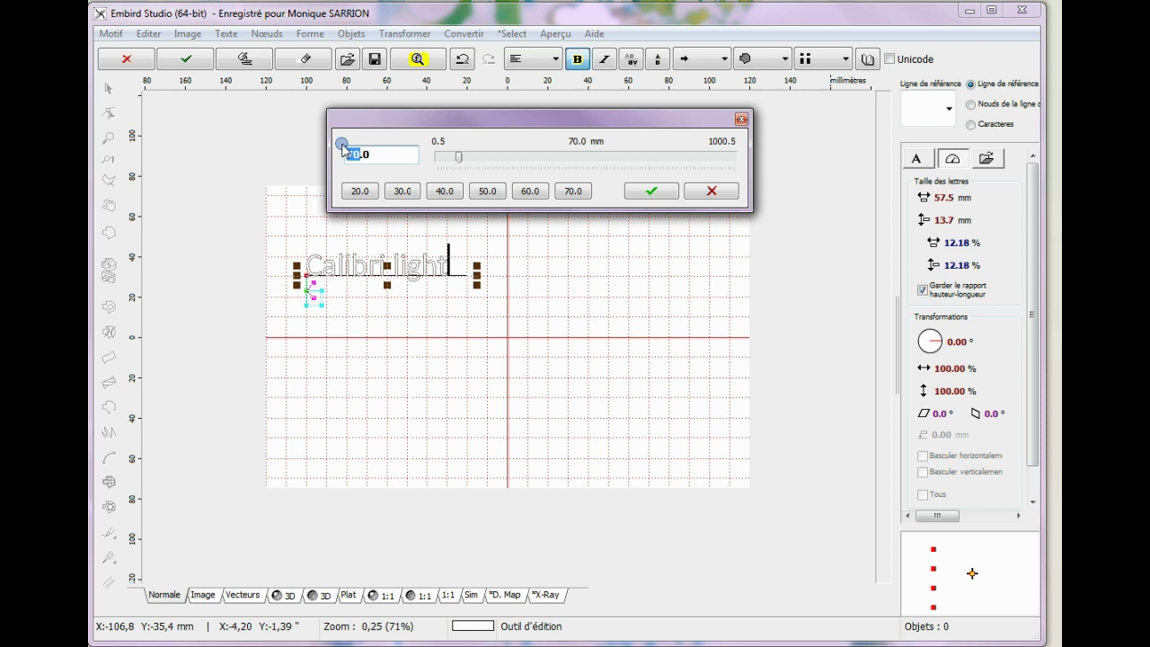
pyautogui.write('9')
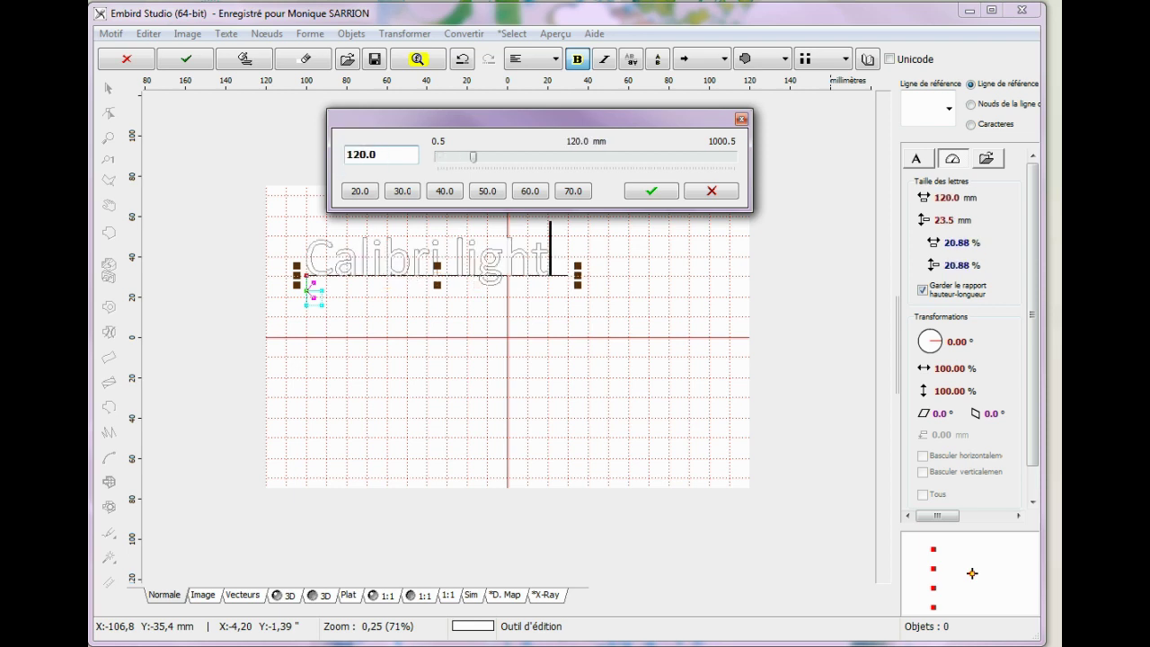
pyautogui.press('BackSpace')
pyautogui.press('BackSpace')
pyautogui.write('13')
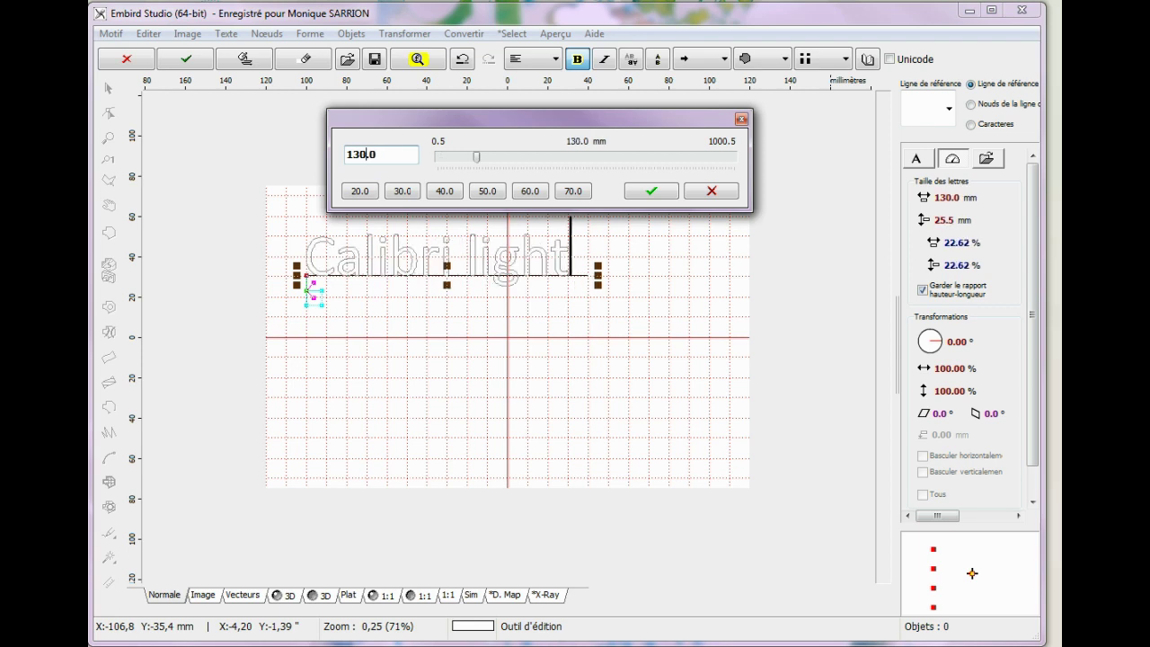
pyautogui.press('Return')
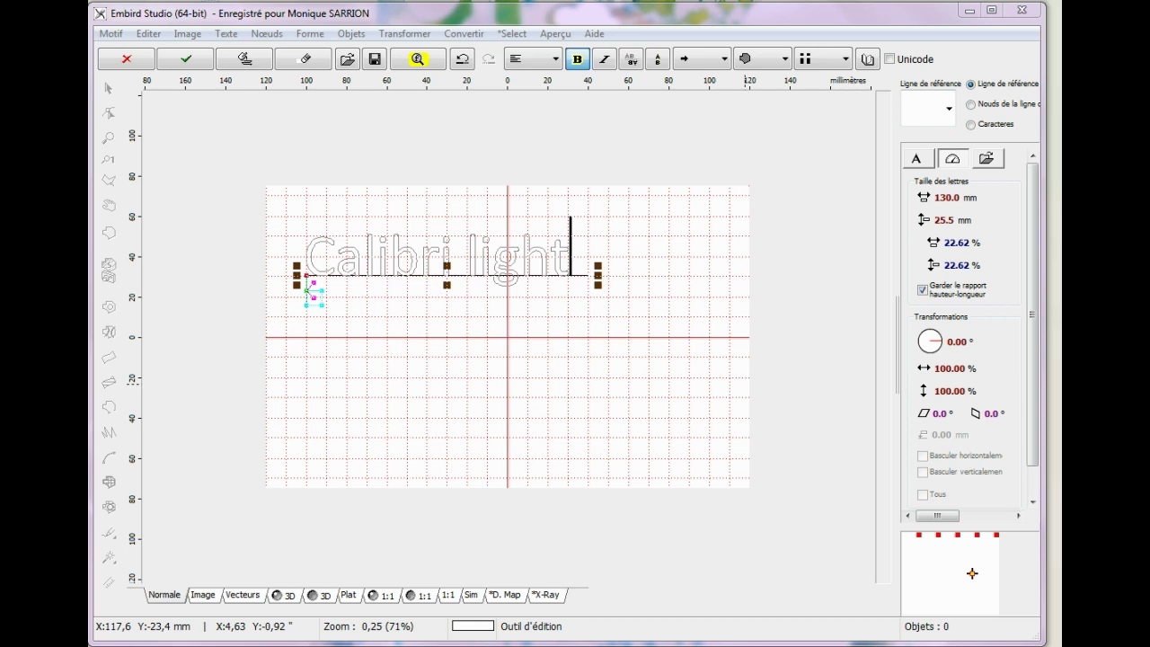
# Compare letter scales of 75 and 50 % and set the Calibri light lettering to 25 %
pyautogui.moveTo(513, 123); pyautogui.dragTo(499, 106)
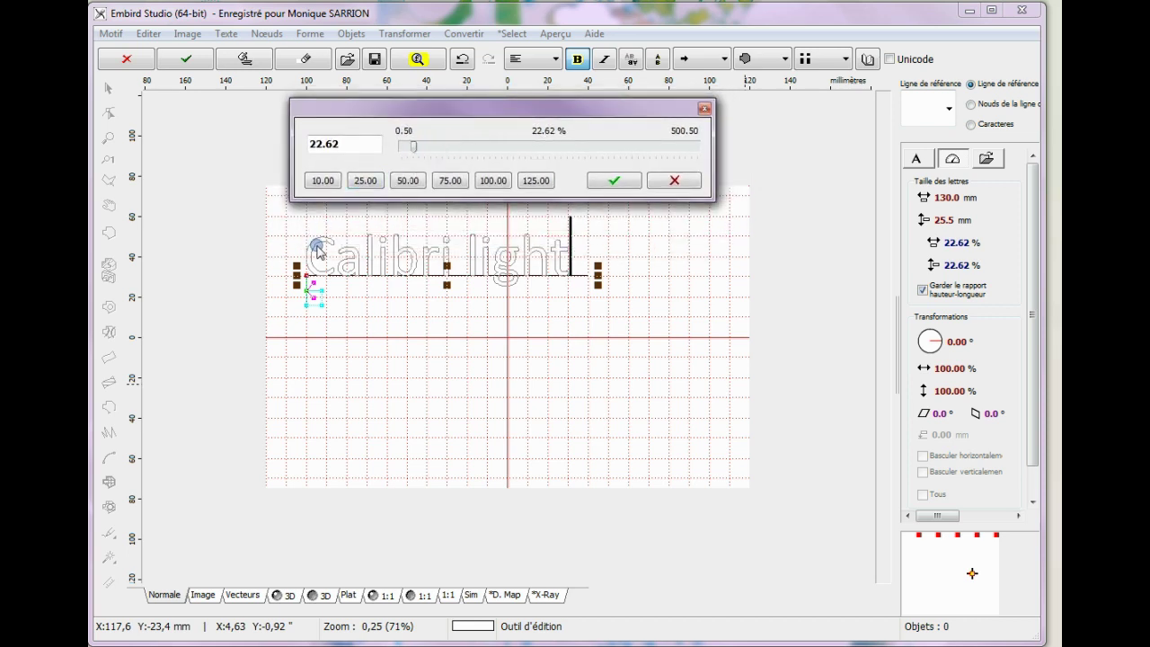
pyautogui.click(365, 182)
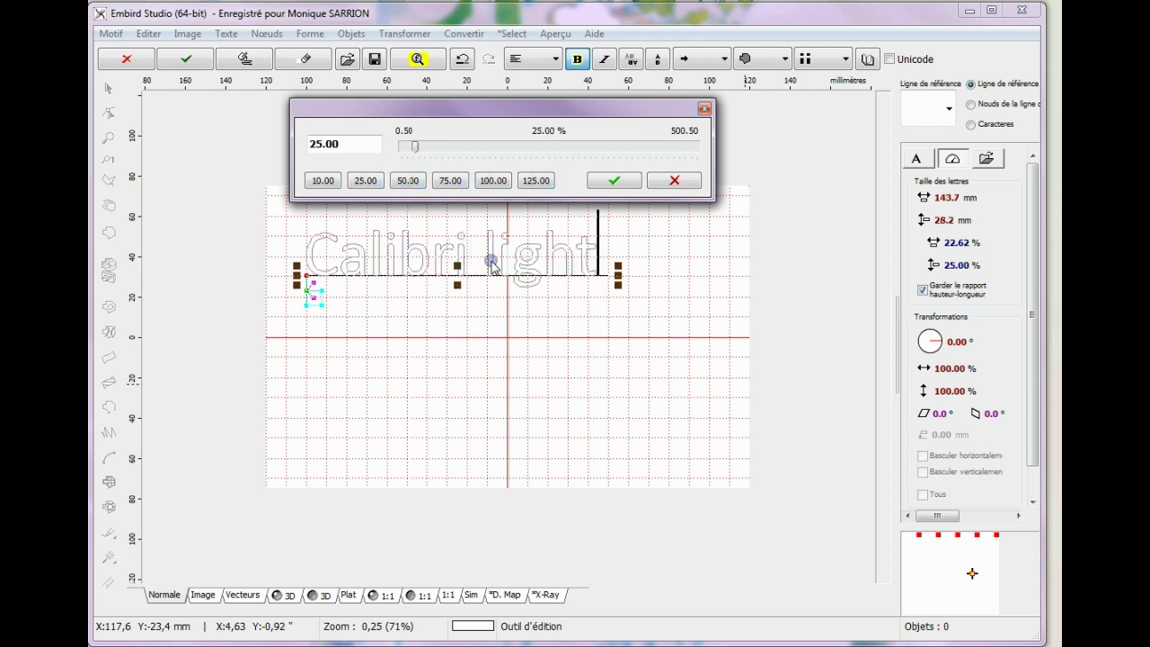
pyautogui.click(442, 182)
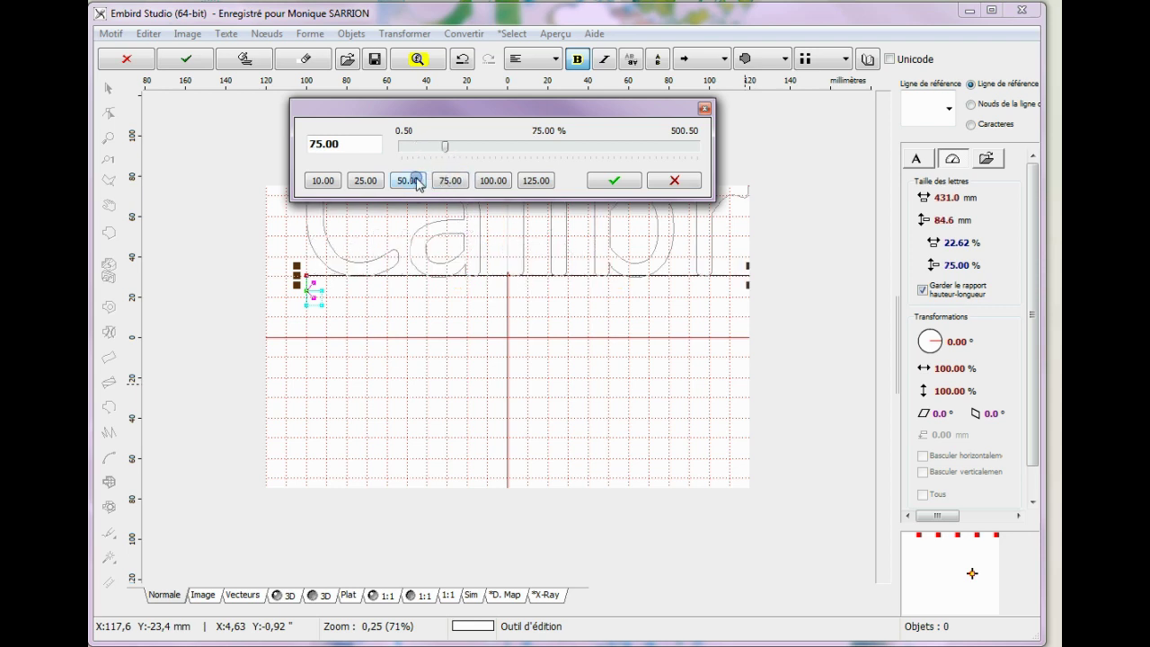
pyautogui.click(404, 183)
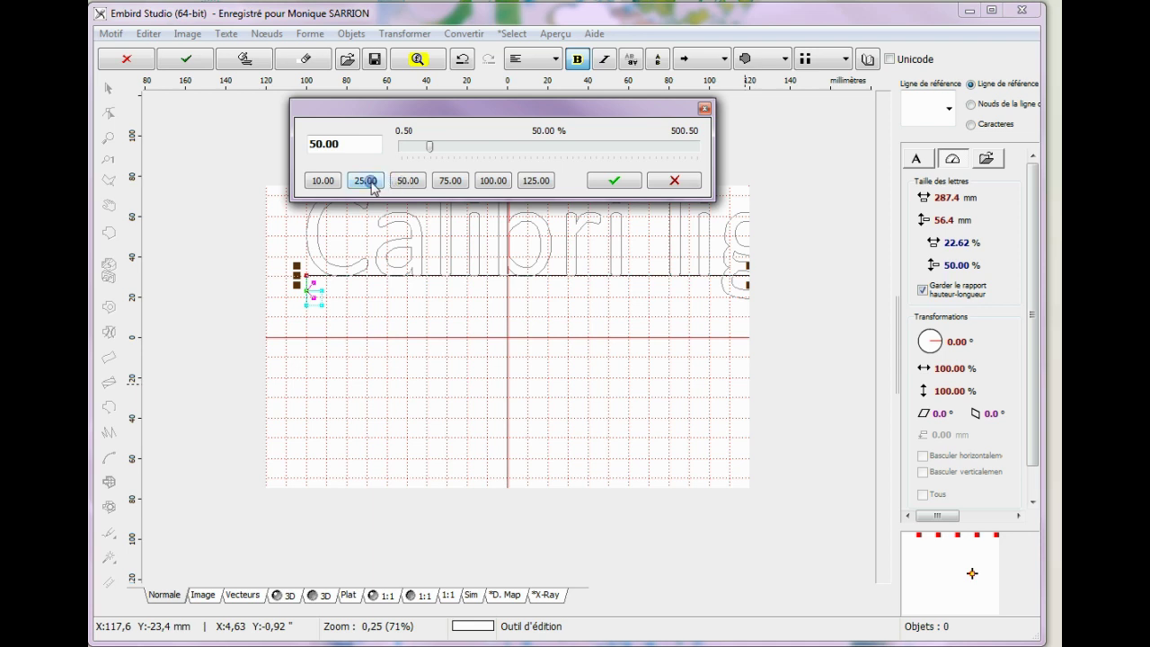
pyautogui.click(366, 181)
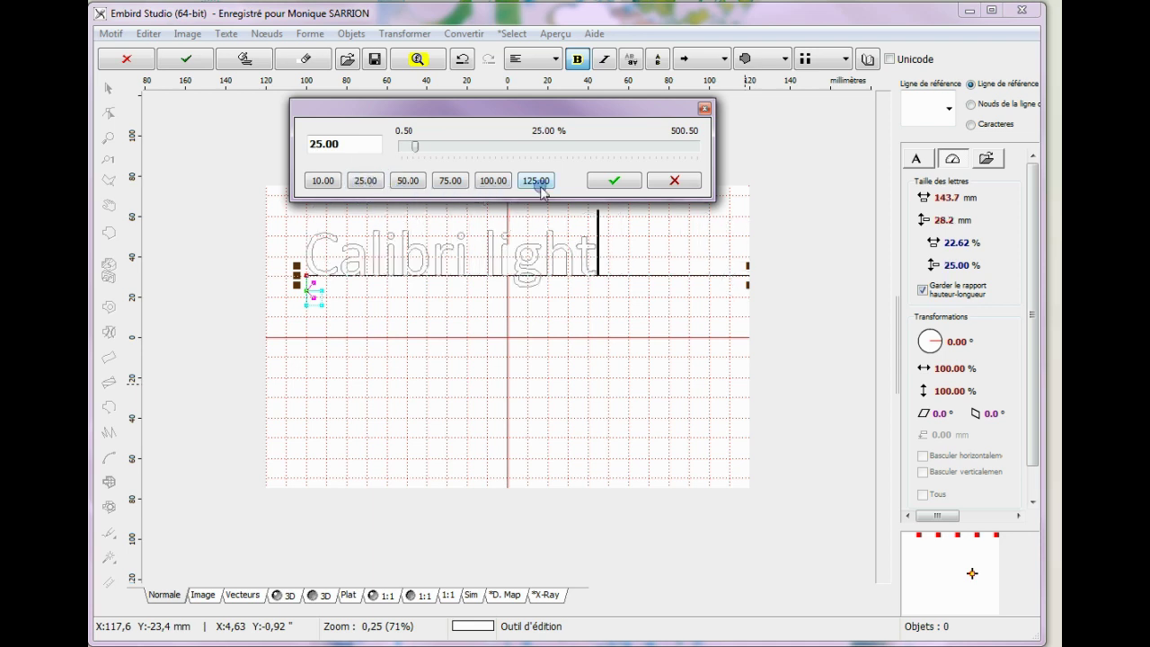
pyautogui.click(617, 182)
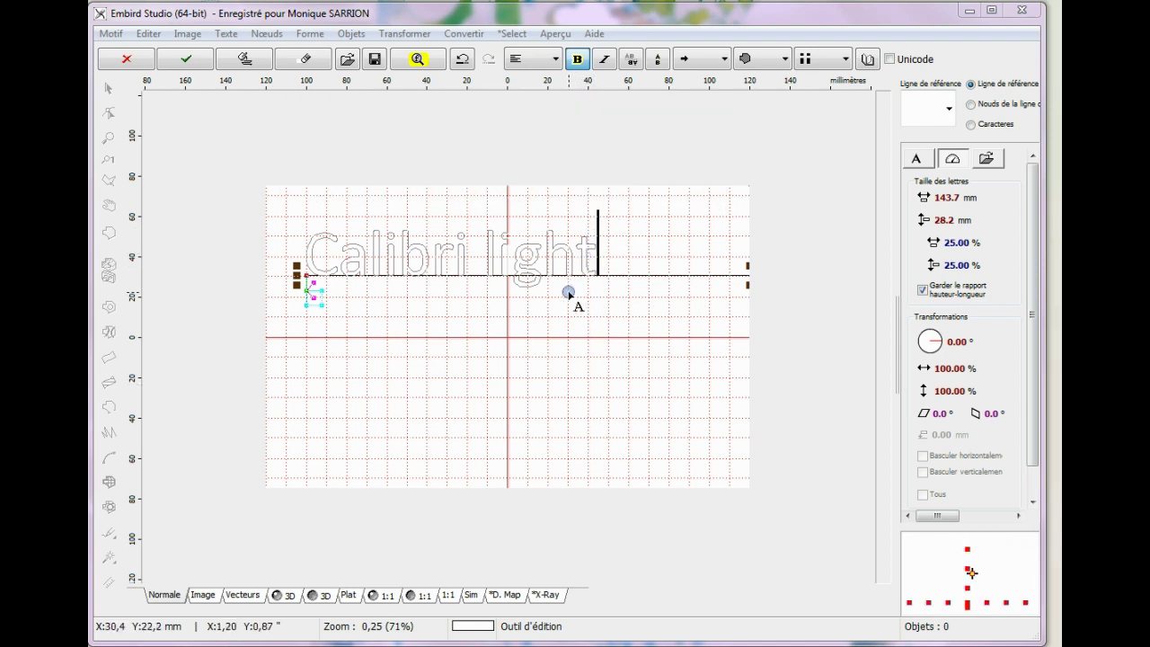
# Set the letter object type to the "a" option and choose the last listed connection type between letters
pyautogui.click(786, 58)
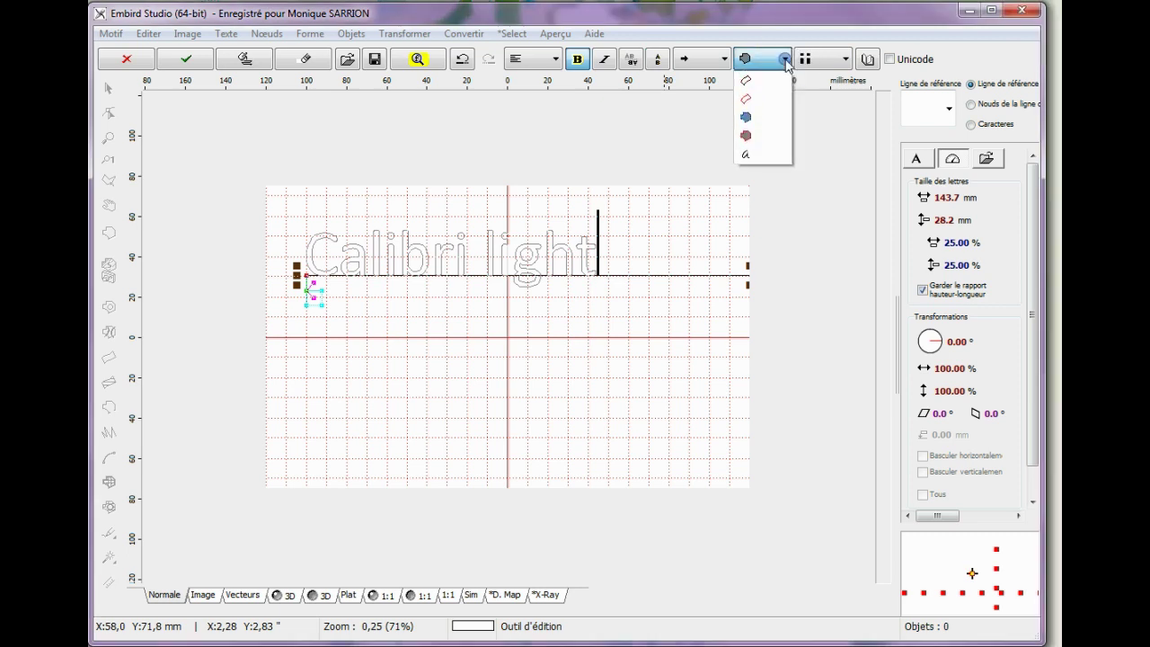
pyautogui.click(747, 156)
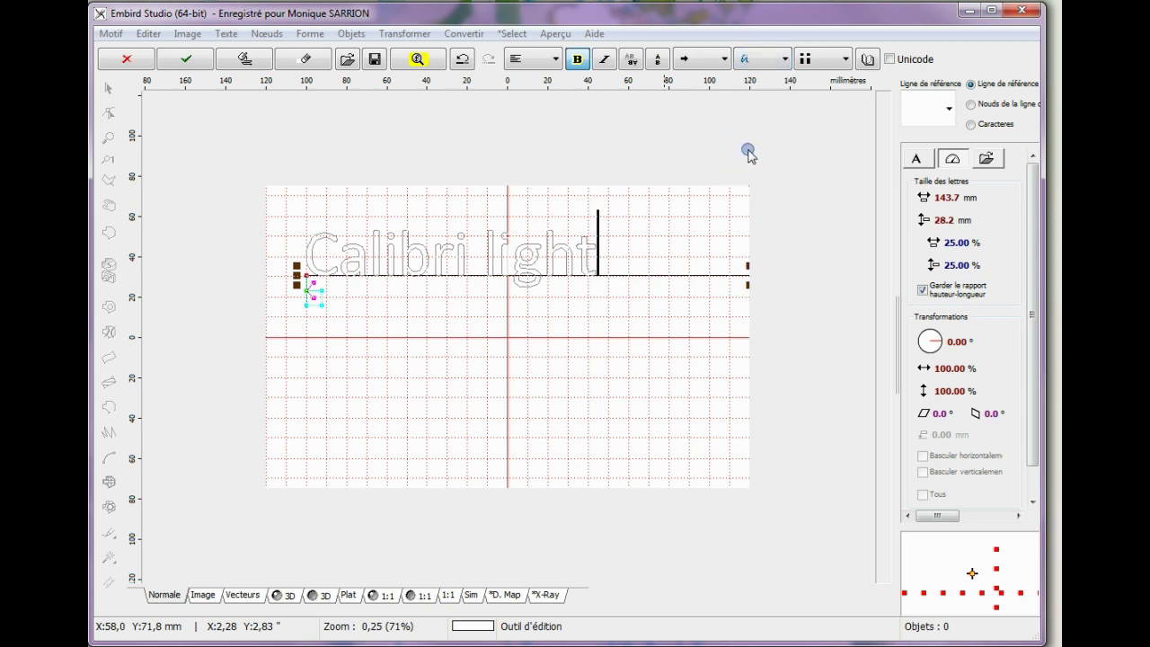
pyautogui.click(846, 58)
pyautogui.click(845, 59)
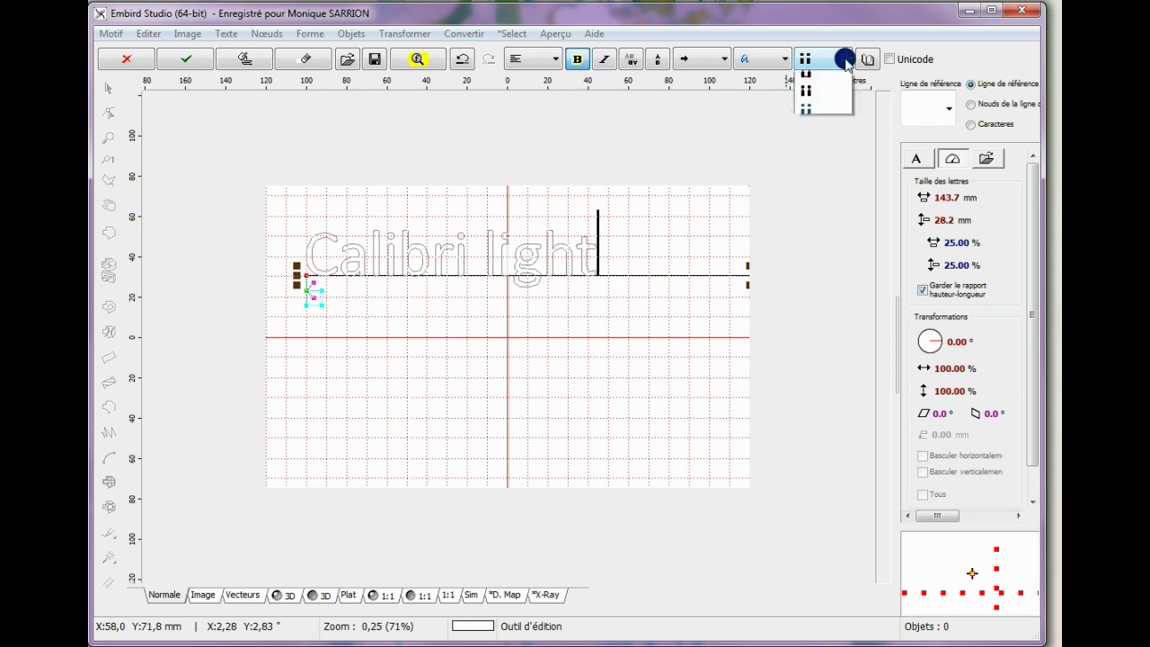
pyautogui.click(805, 82)
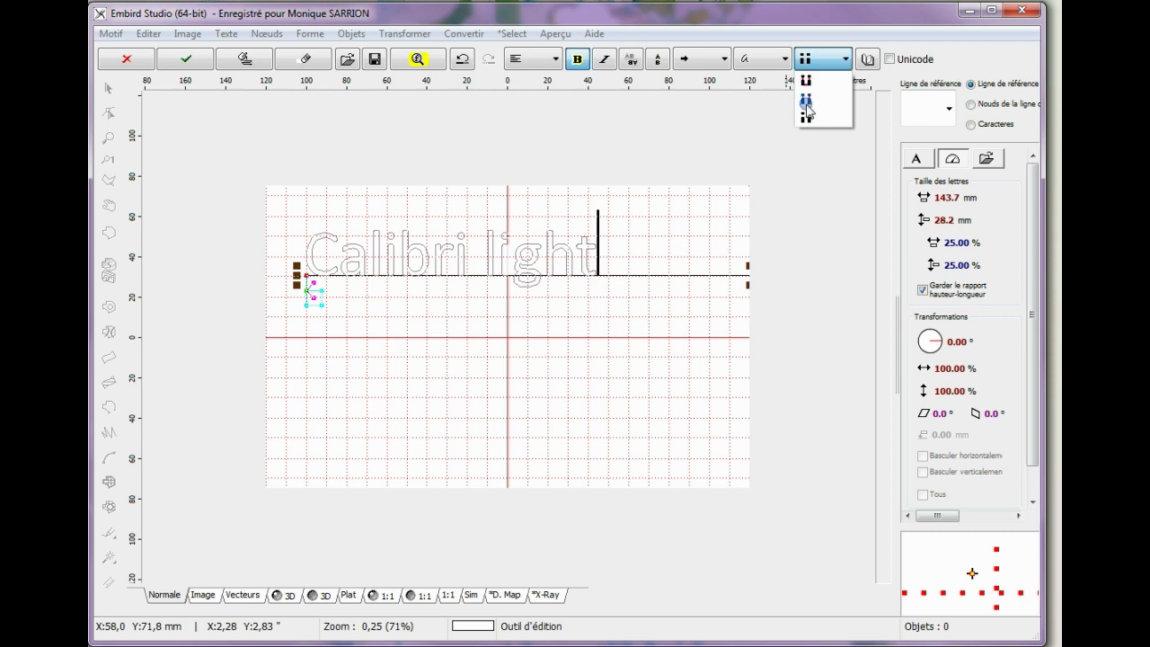
pyautogui.click(814, 117)
pyautogui.click(804, 118)
pyautogui.click(804, 119)
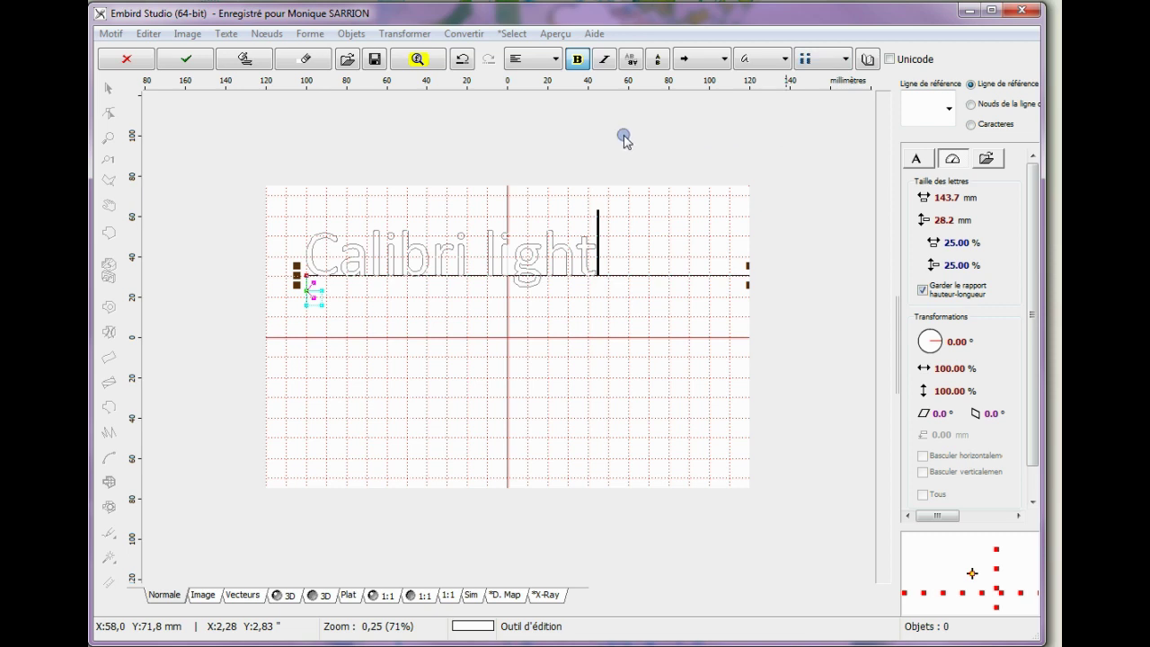
# Generate the embroidery objects for the Calibri light text and group them into one object
pyautogui.click(251, 69)
pyautogui.click(244, 61)
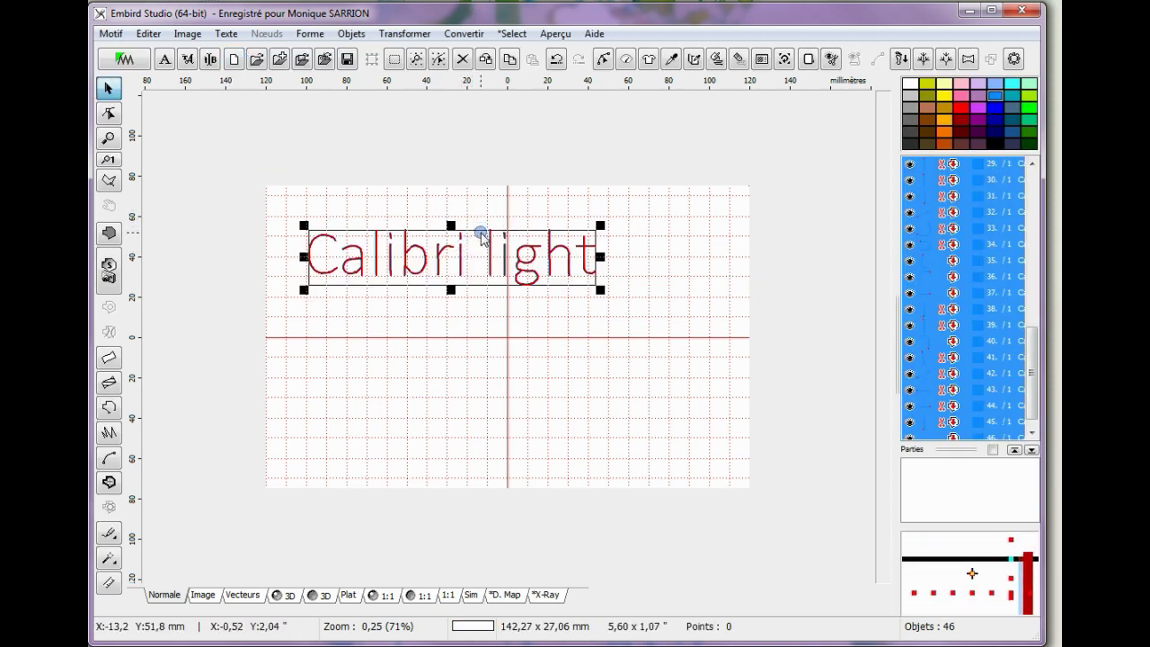
pyautogui.rightClick(930, 256)
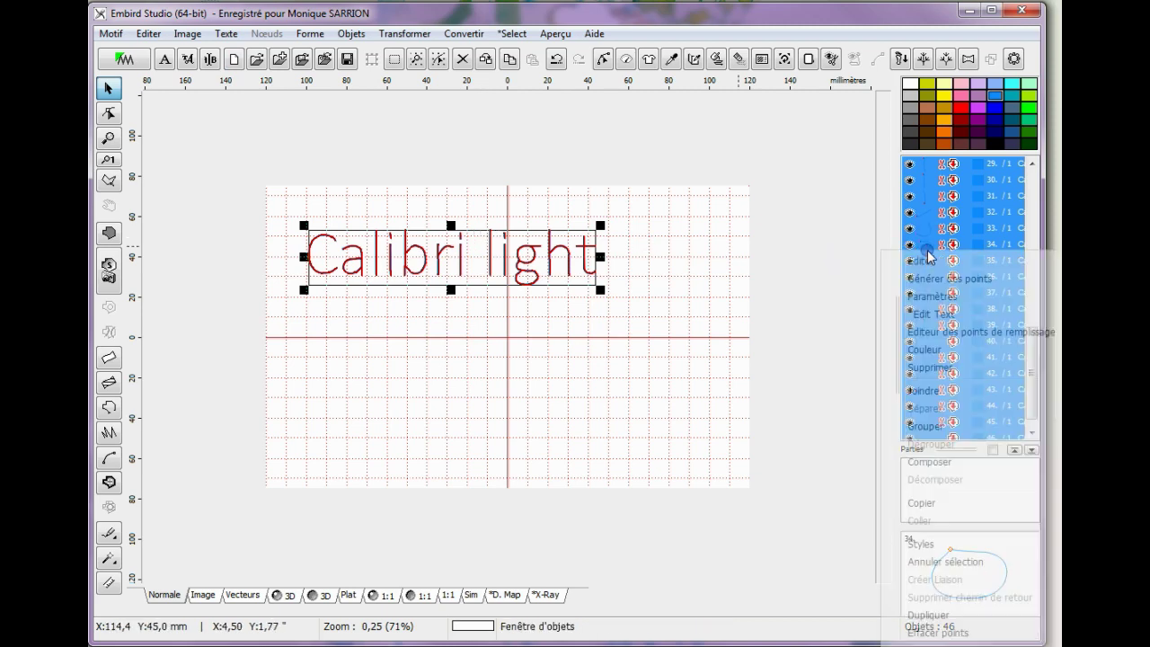
pyautogui.click(930, 428)
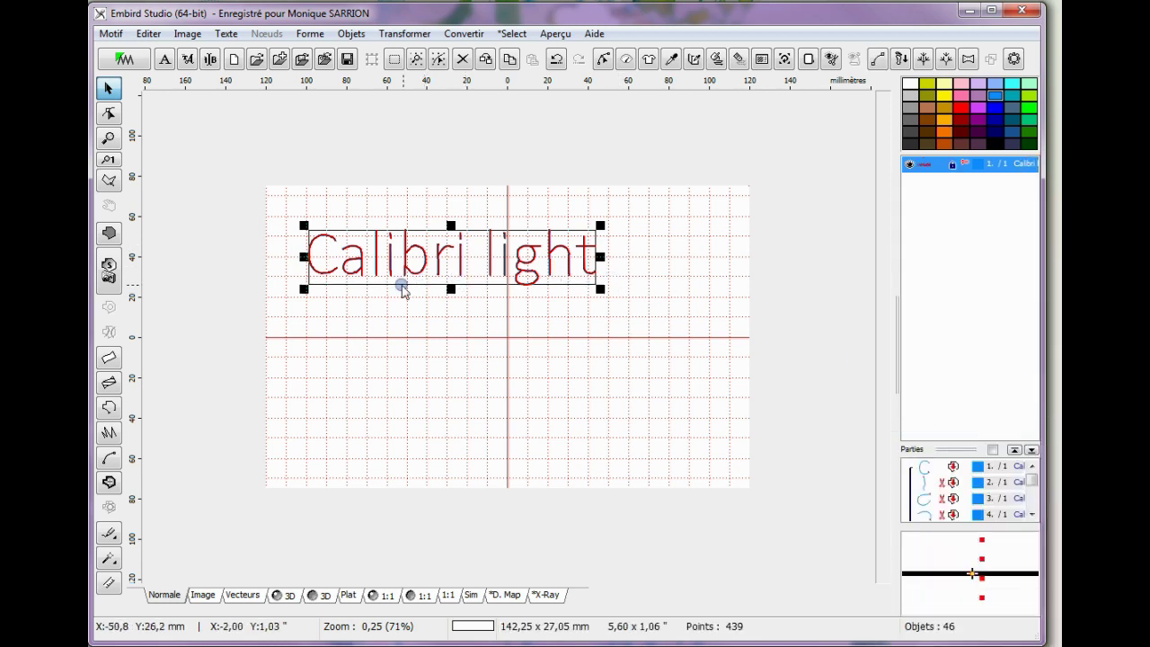
# Center the grouped lettering horizontally in the hoop and show it in the first 3D view
pyautogui.click(403, 36)
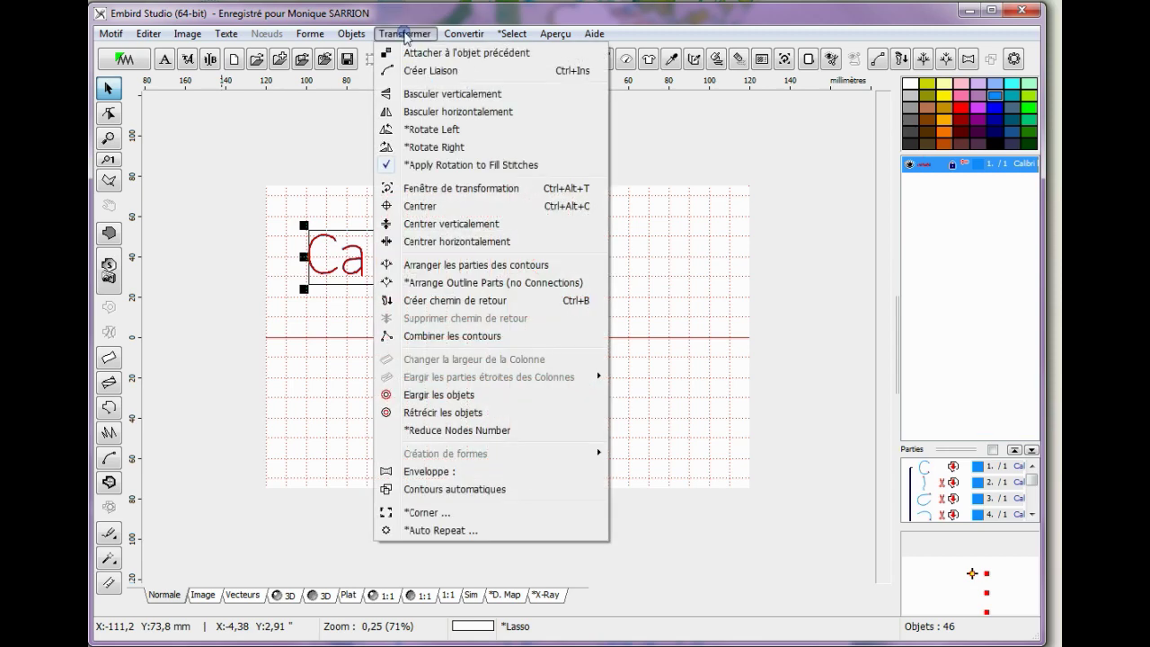
pyautogui.click(439, 243)
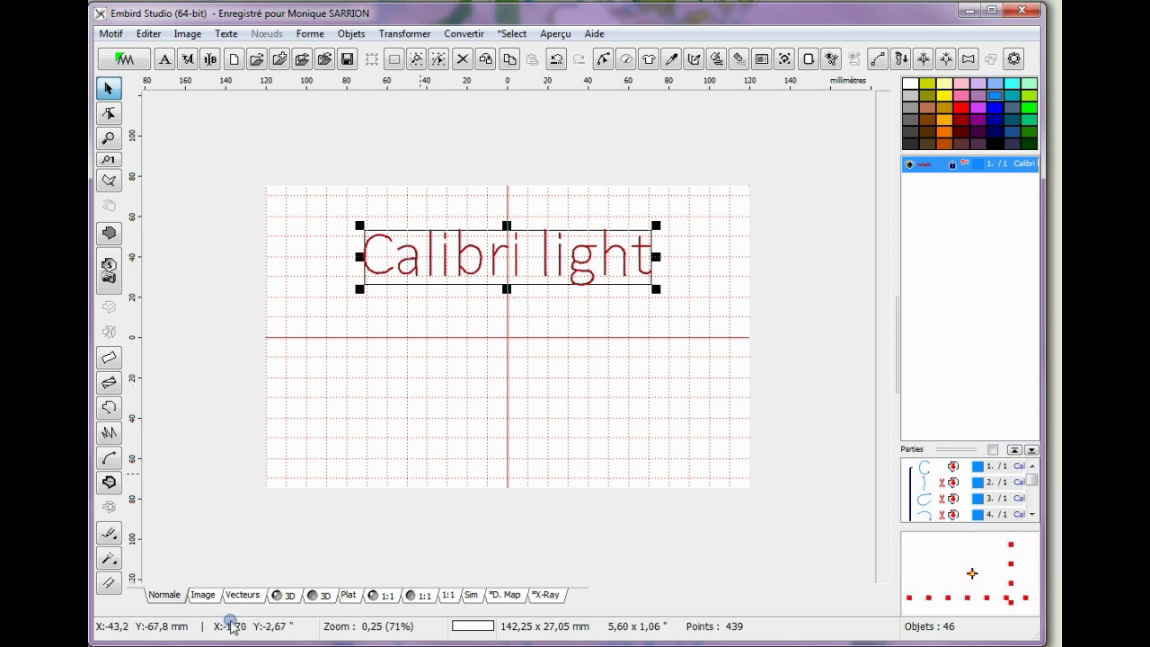
pyautogui.click(275, 598)
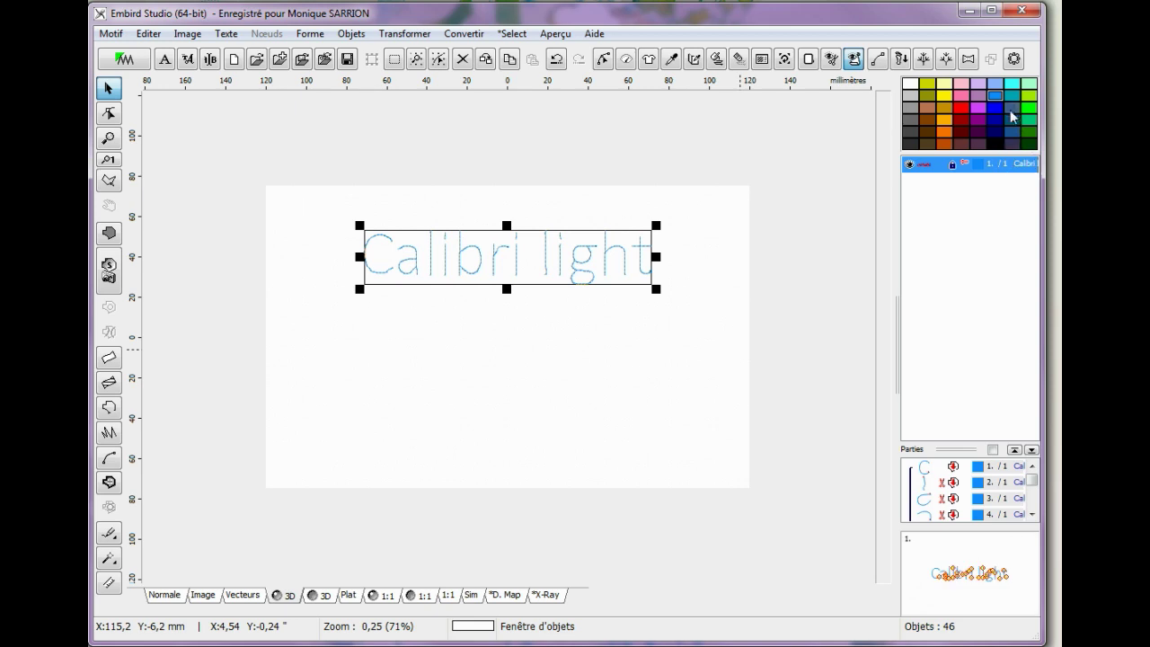
# Recolour the Calibri light lettering red and place it near the upper edge of the hoop
pyautogui.click(958, 105)
pyautogui.click(928, 170)
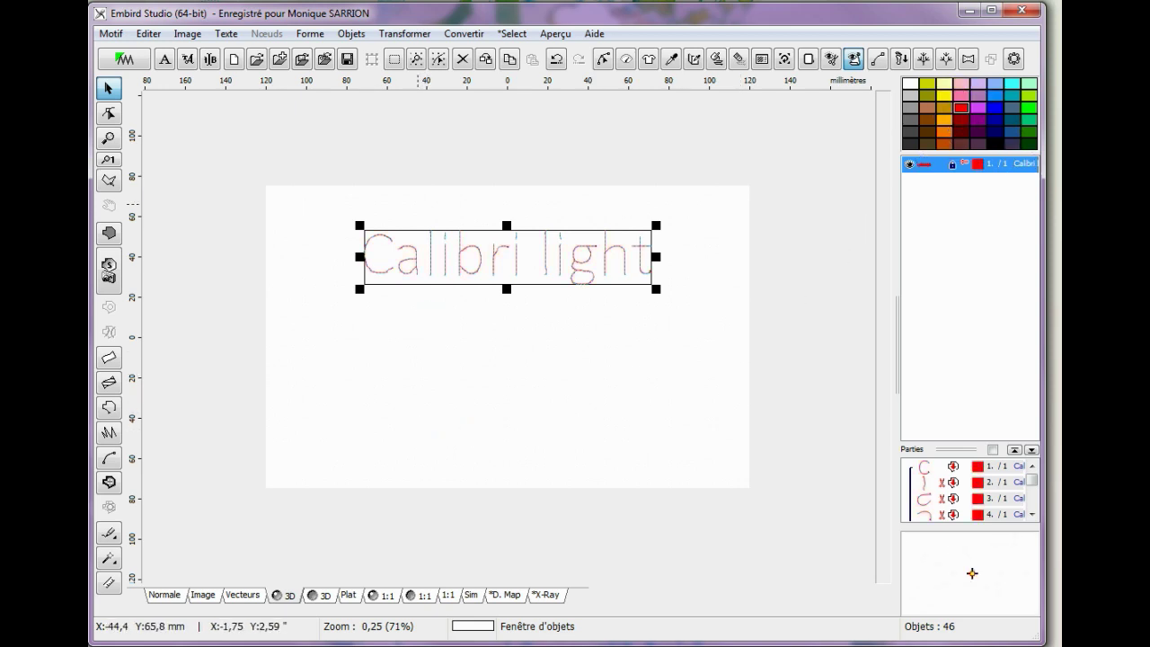
pyautogui.click(295, 144)
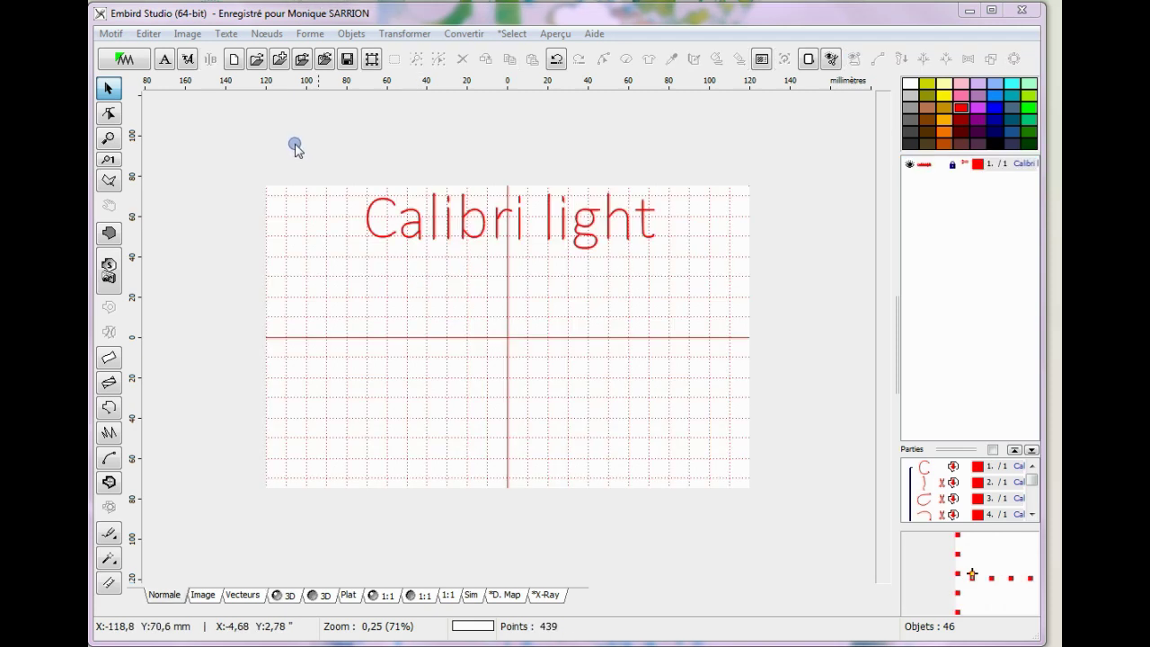
# Start a second text object at about X -114, Y 0.6 mm and choose the AlamoCapsSSK font
pyautogui.click(188, 60)
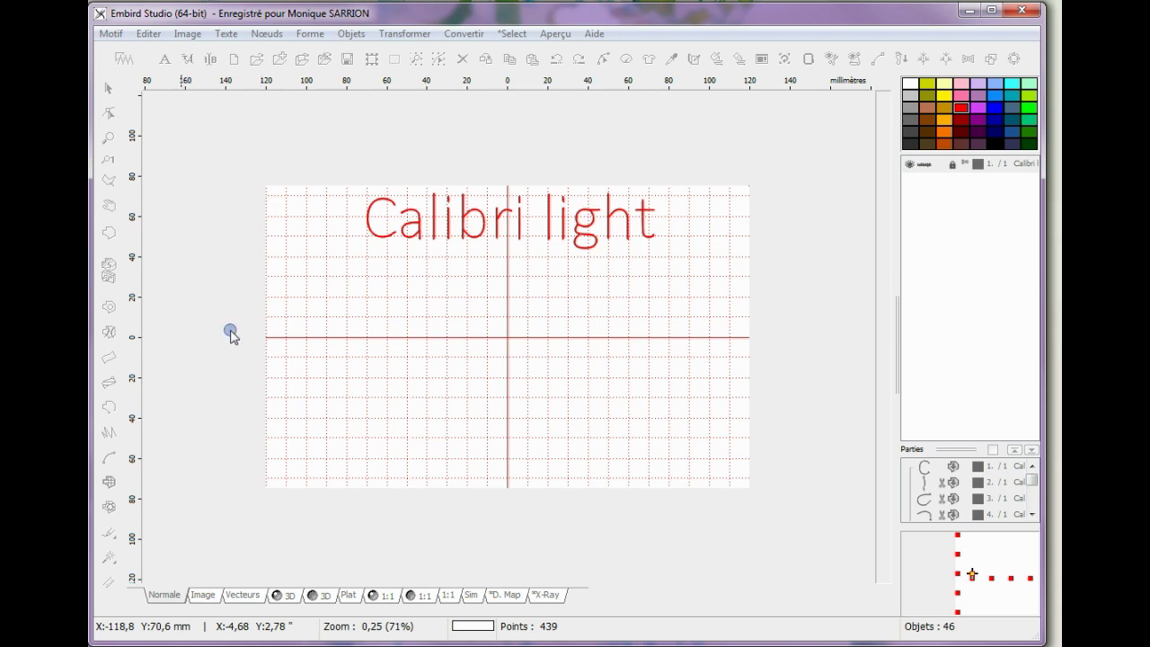
pyautogui.click(280, 338)
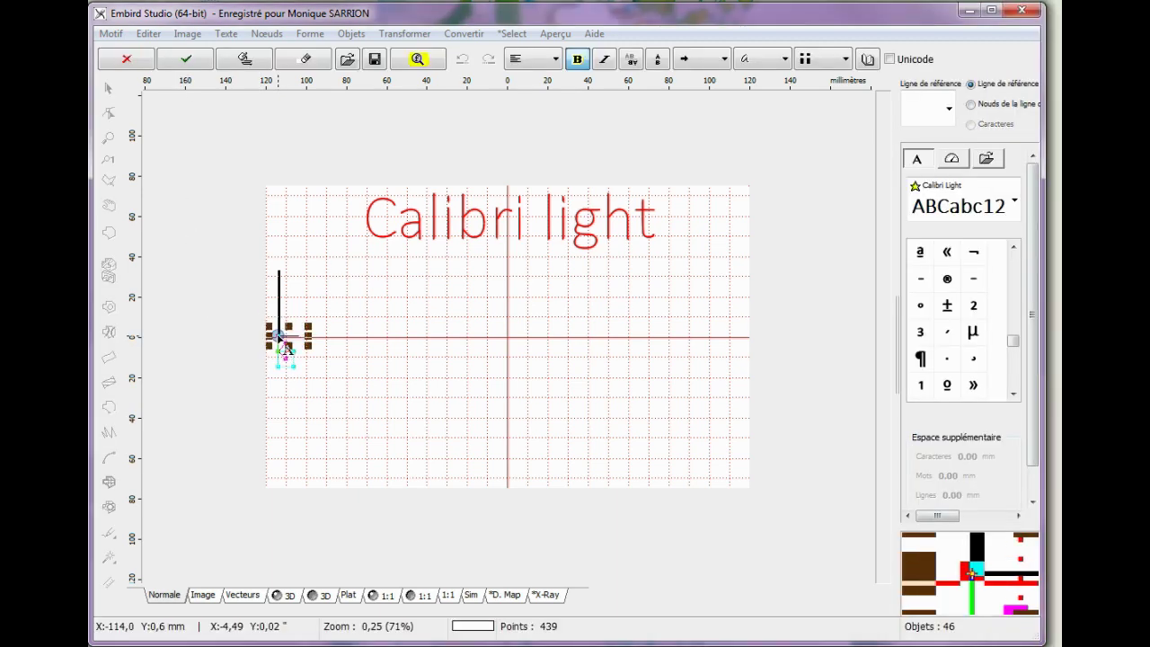
pyautogui.click(1015, 205)
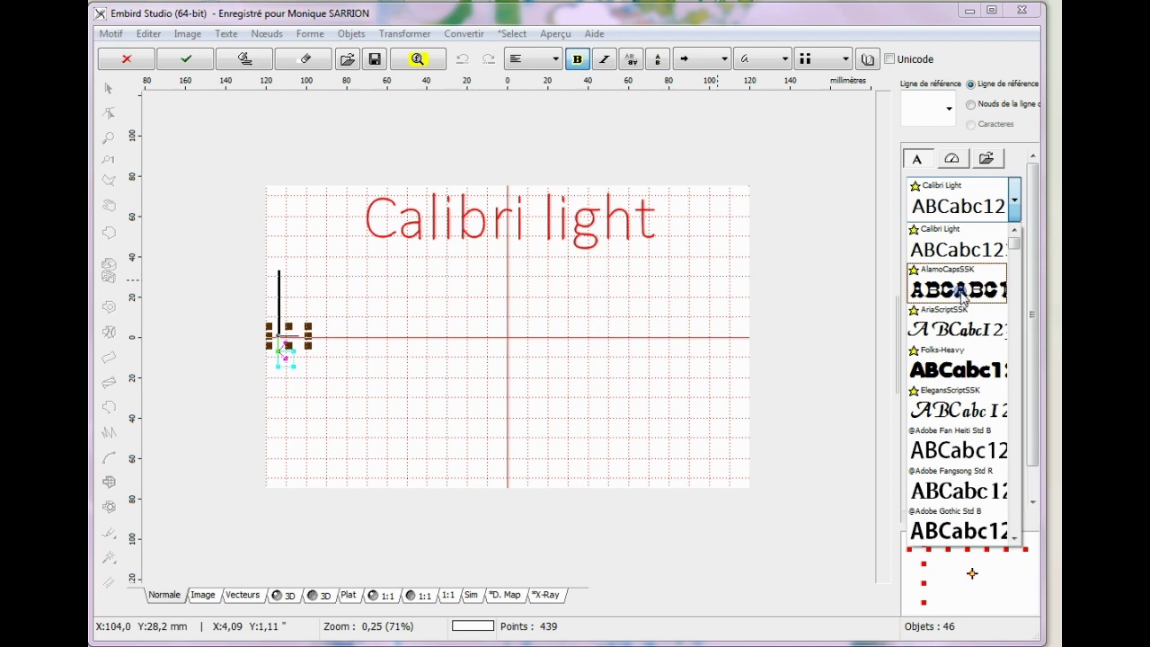
pyautogui.click(962, 293)
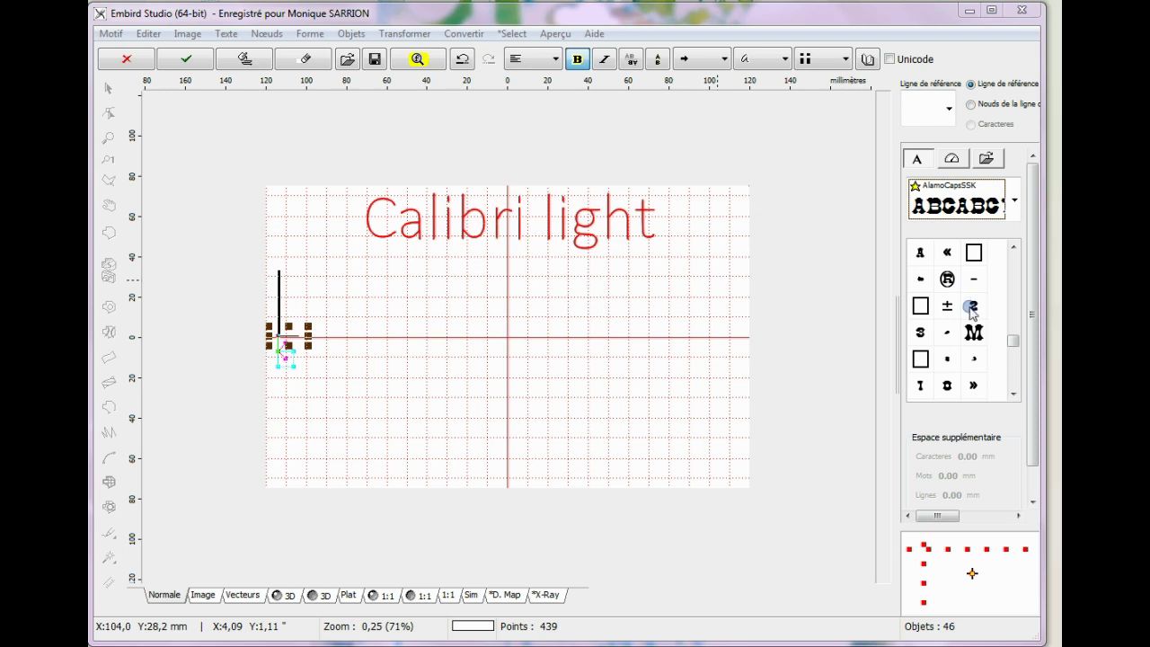
# Enter the text "ARIAL SSK" on the new reference line
pyautogui.click(973, 307)
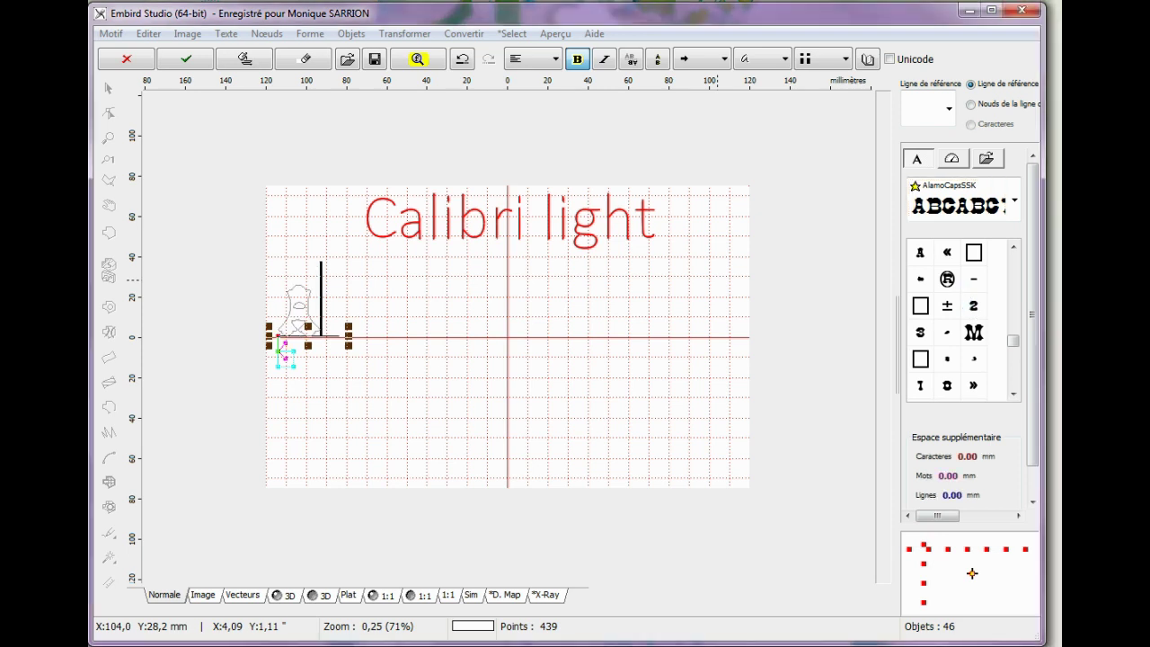
pyautogui.click(972, 308)
pyautogui.write('I')
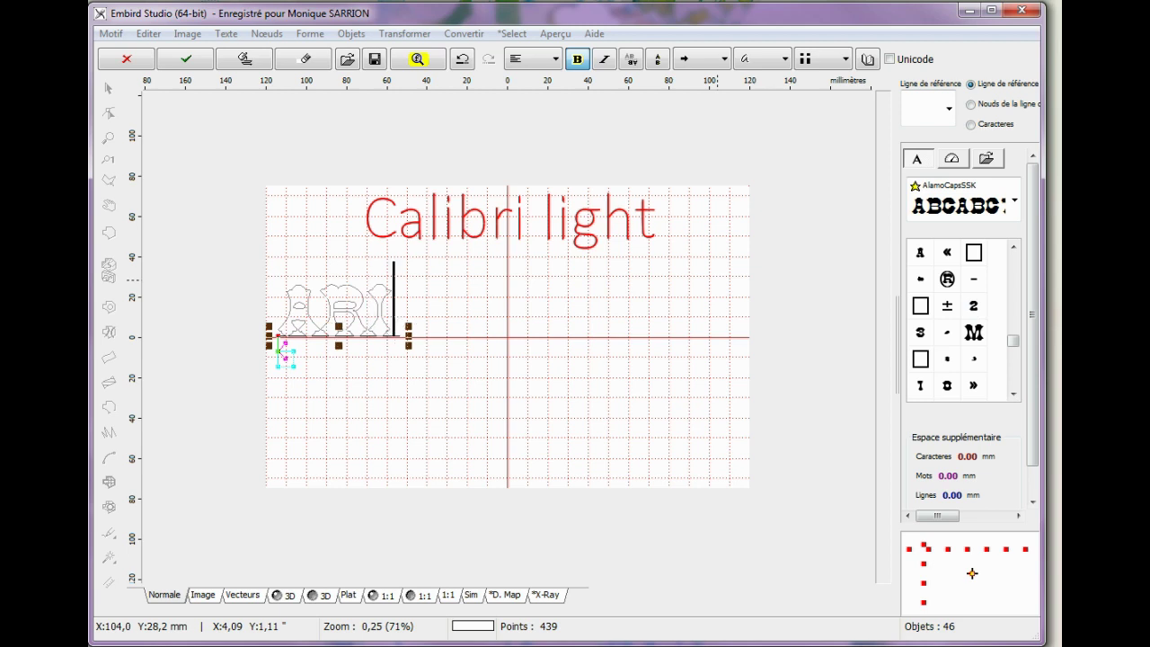
pyautogui.write('AL ')
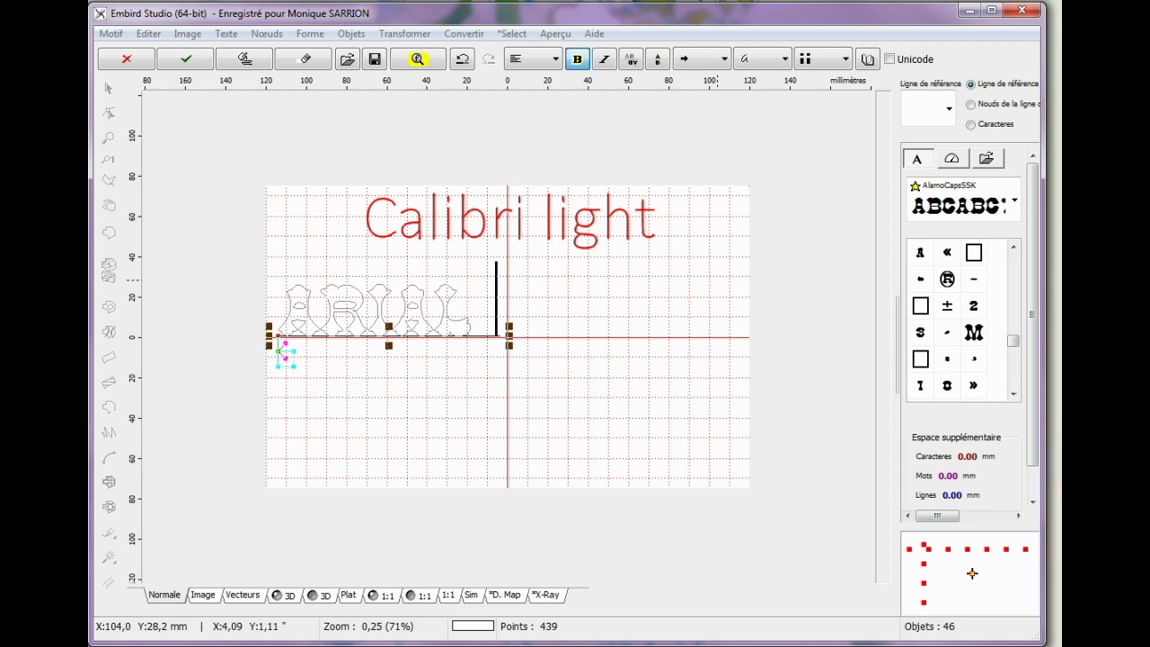
pyautogui.write(' SSK')
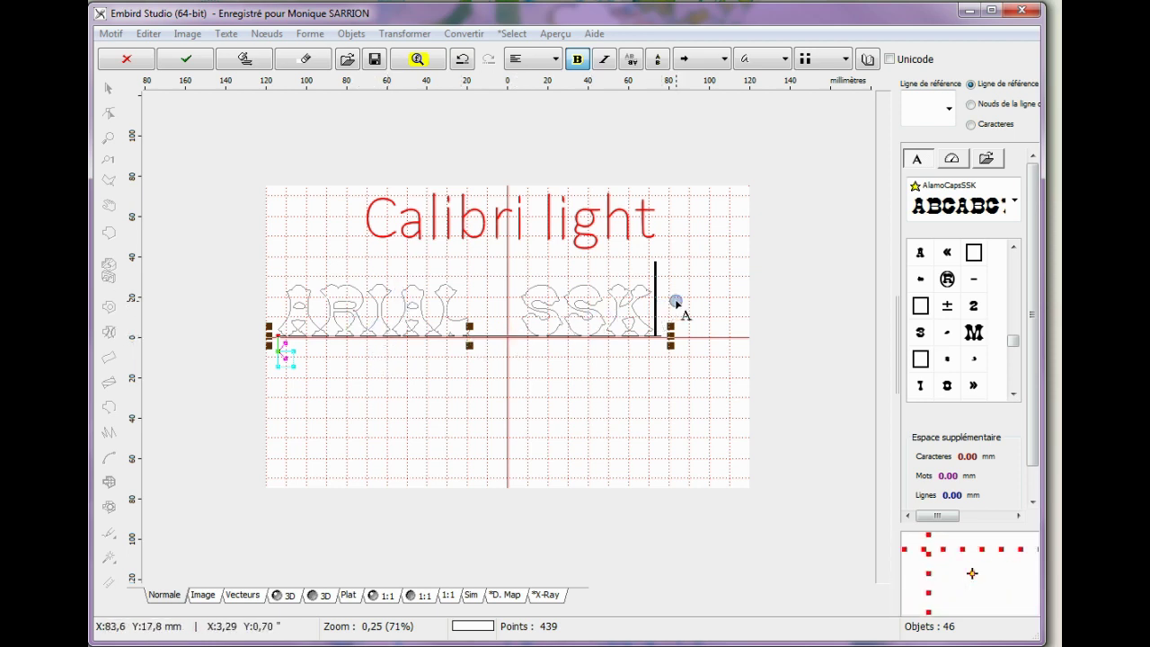
# Delete all the text from the new reference line
pyautogui.press('BackSpace')
pyautogui.press('BackSpace')
pyautogui.press('BackSpace')
pyautogui.press('BackSpace')
pyautogui.press('BackSpace')
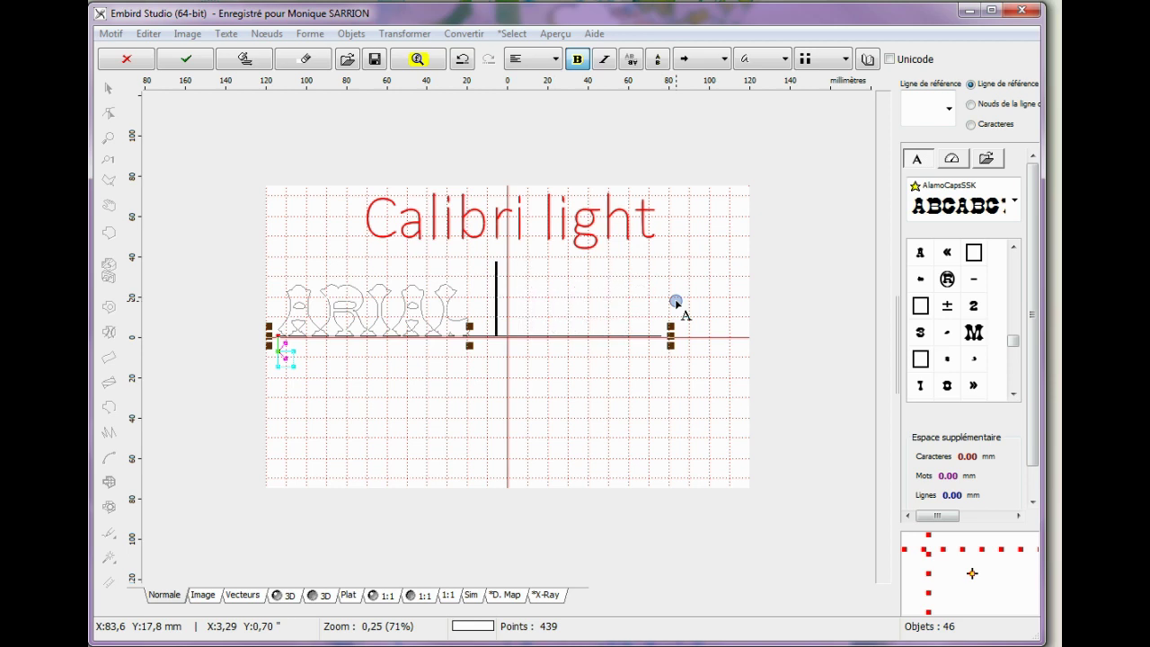
pyautogui.press('BackSpace')
pyautogui.press('BackSpace')
pyautogui.press('BackSpace')
pyautogui.press('BackSpace')
pyautogui.press('BackSpace')
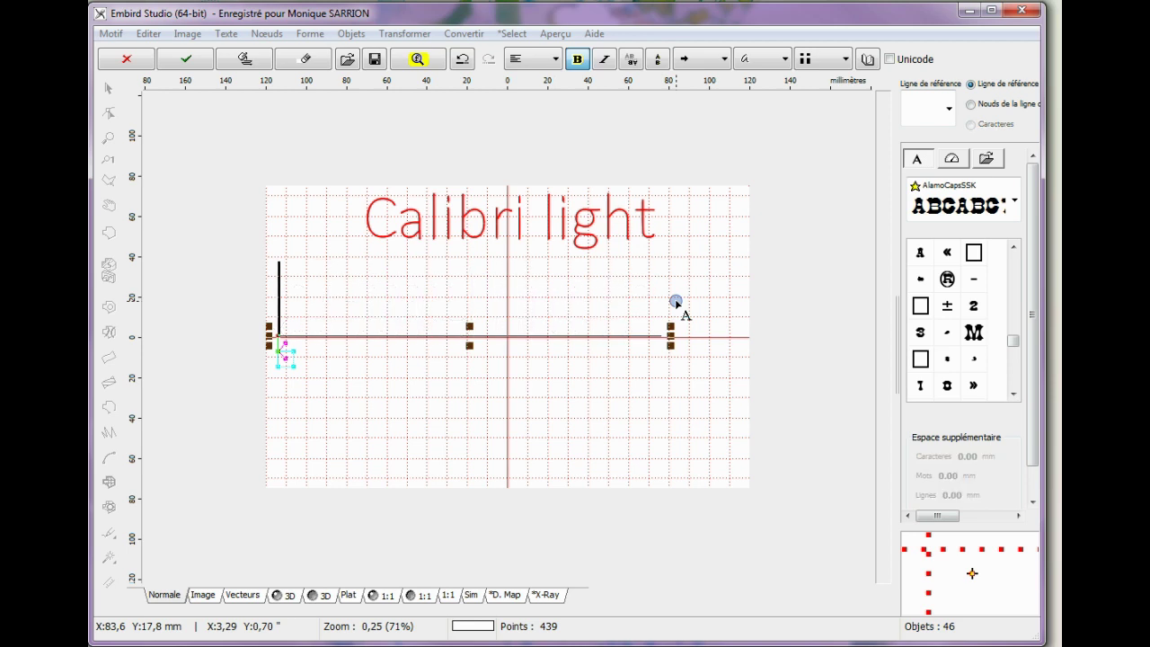
# Enter the text "ALAMO CAPA" on the reference line and set its letters to be created as solid fill objects
pyautogui.write('CALIBR')
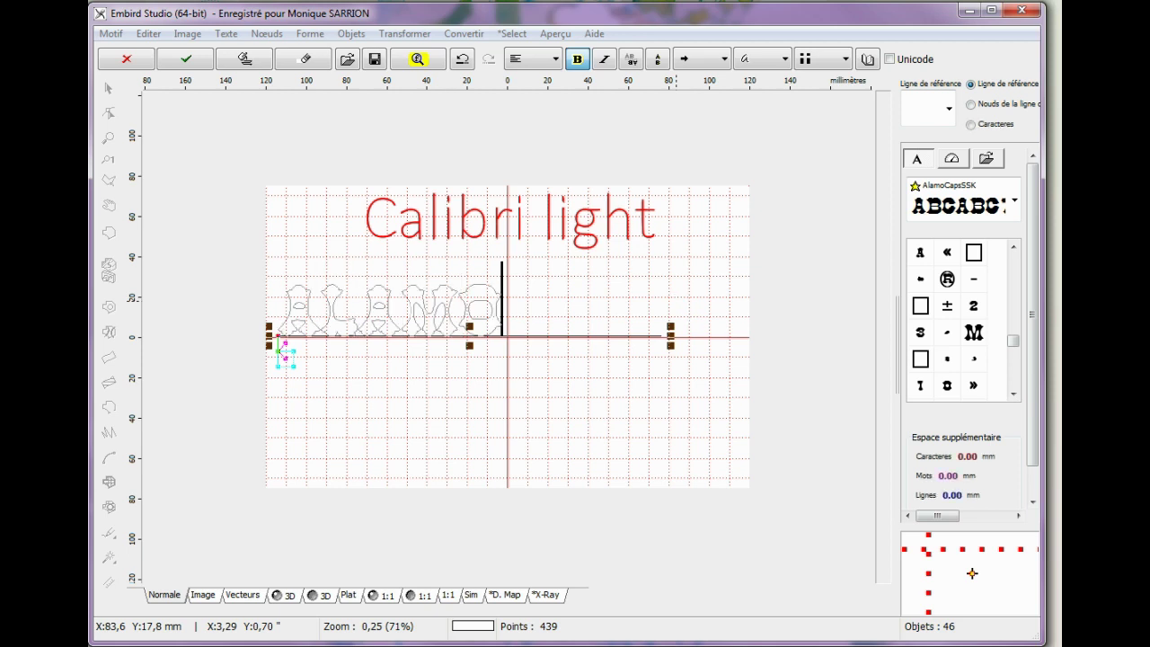
pyautogui.write(' CA')
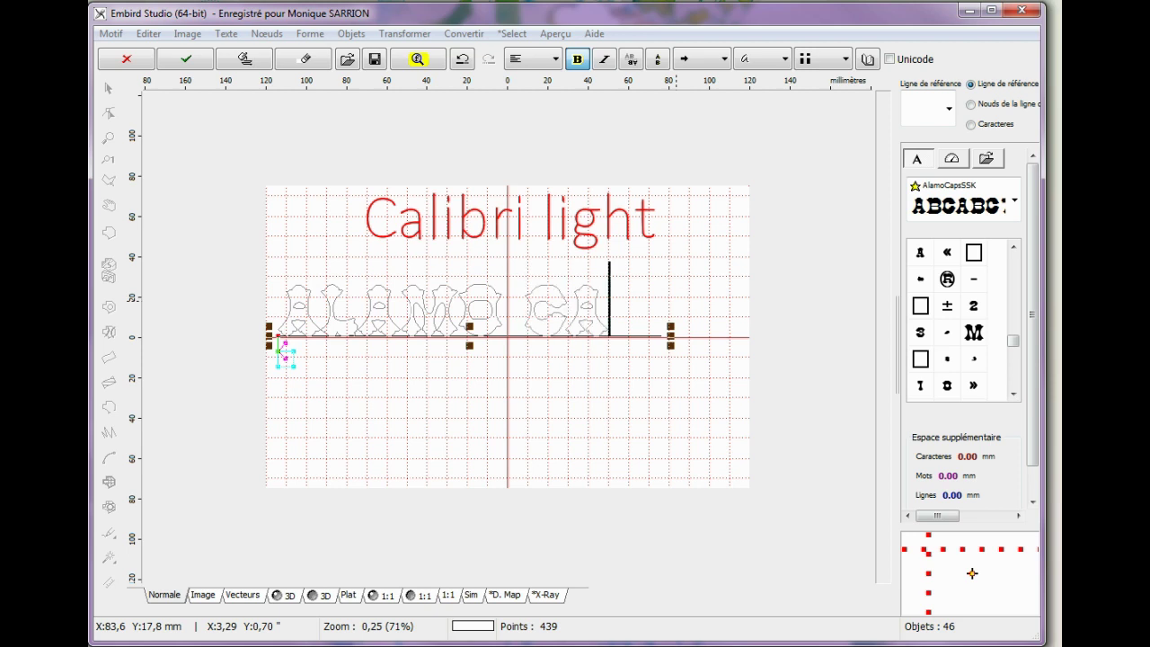
pyautogui.write('PS')
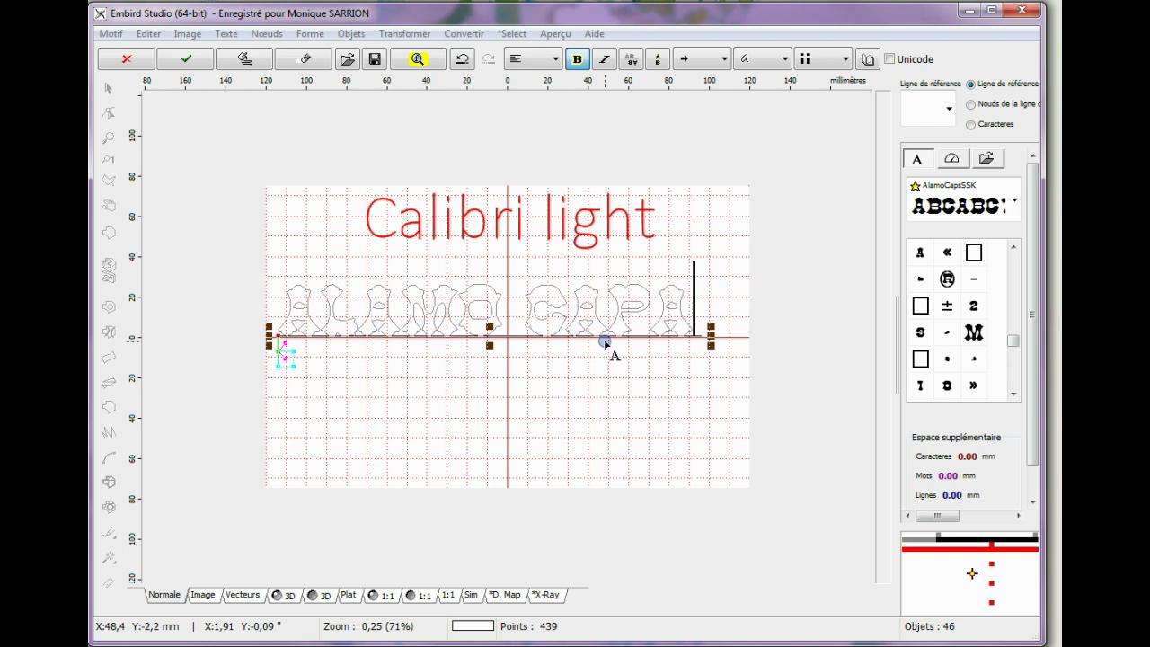
pyautogui.click(783, 59)
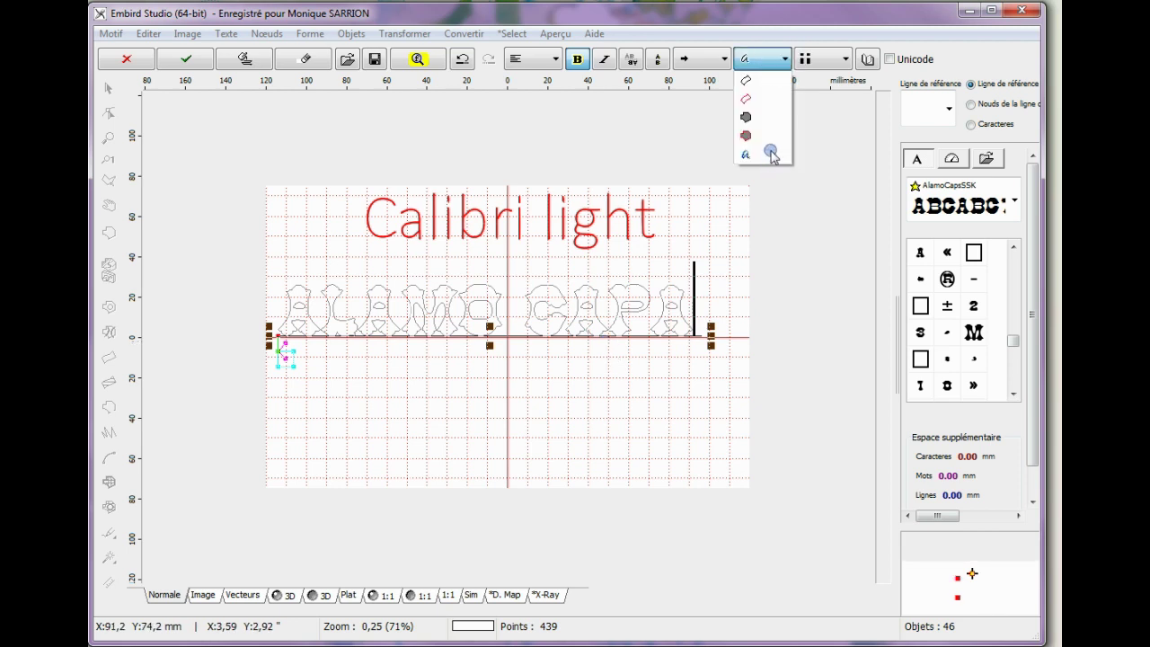
pyautogui.click(747, 118)
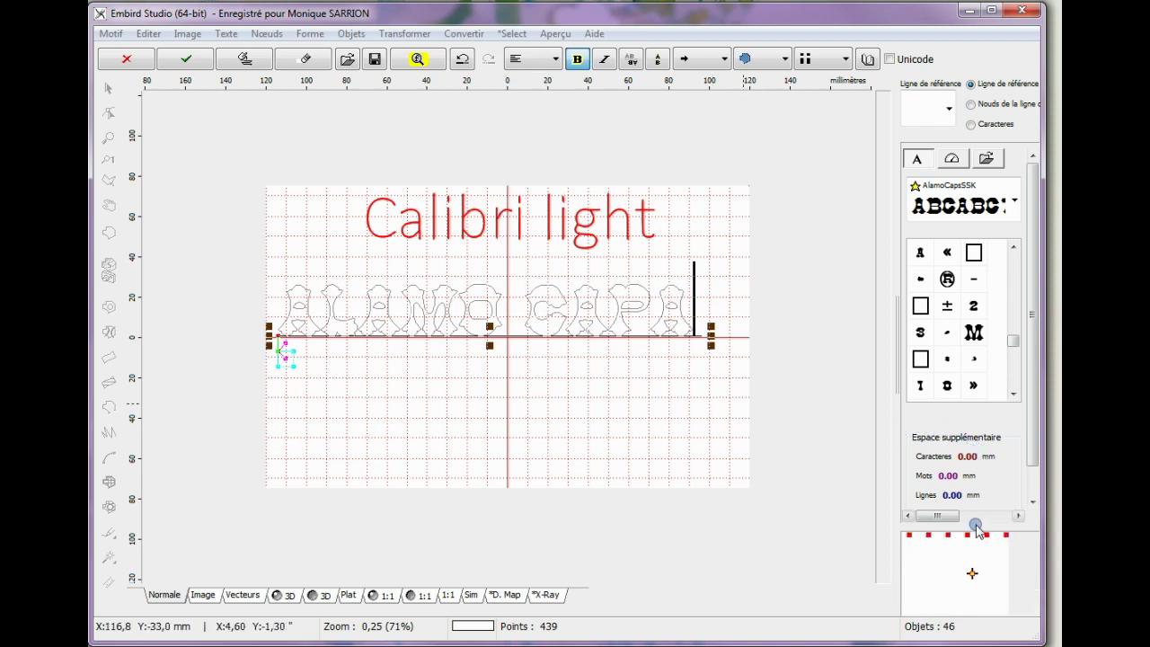
# Enlarge the ALAMO CAPA letters proportionally to 25.74 %, about 211.7 mm wide, and create the lettering objects with their stitches
pyautogui.click(938, 510)
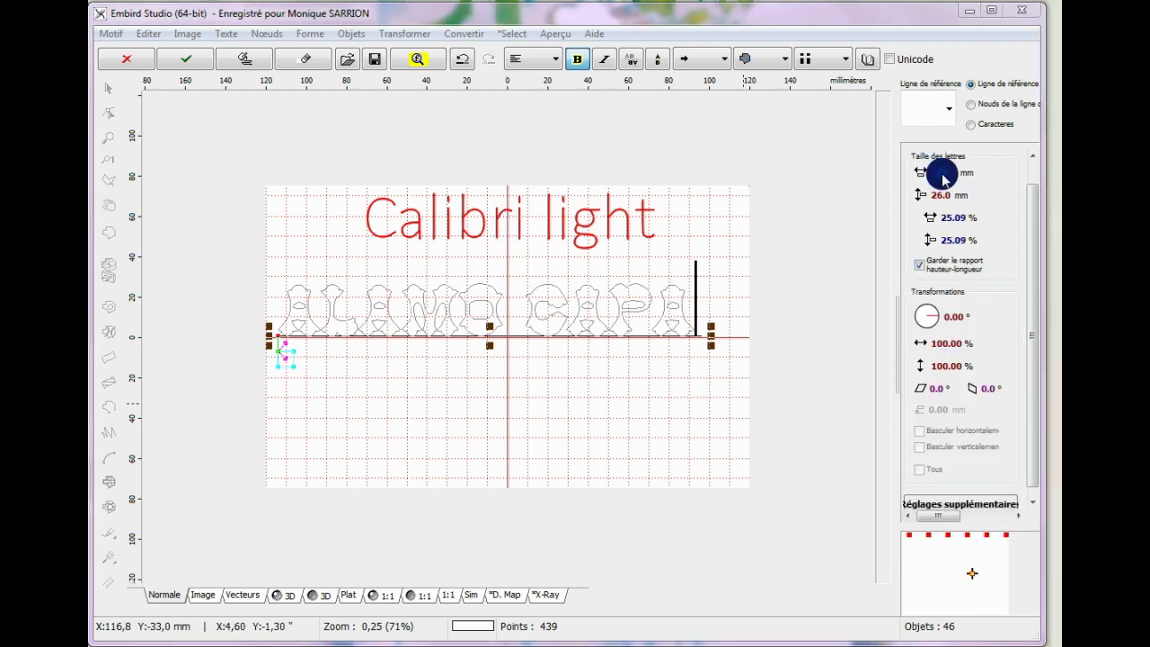
pyautogui.click(943, 177)
pyautogui.moveTo(943, 177); pyautogui.dragTo(943, 180)
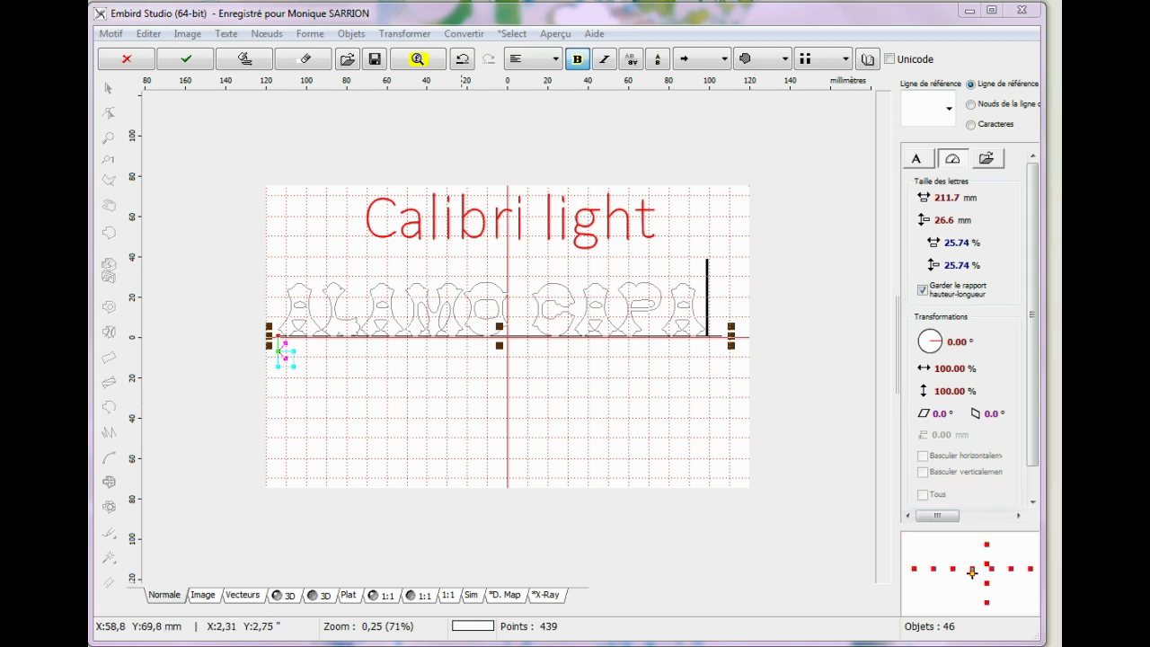
pyautogui.click(245, 62)
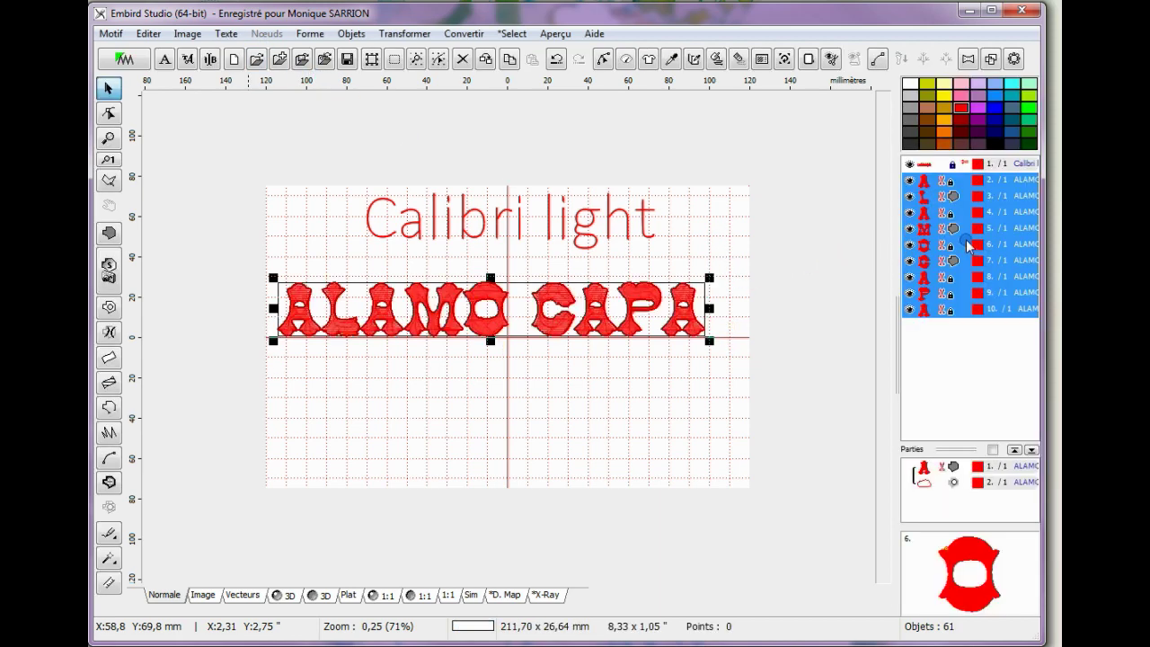
# Join the selected ALAMO CAPA letters into one object and centre it horizontally in the hoop
pyautogui.rightClick(964, 231)
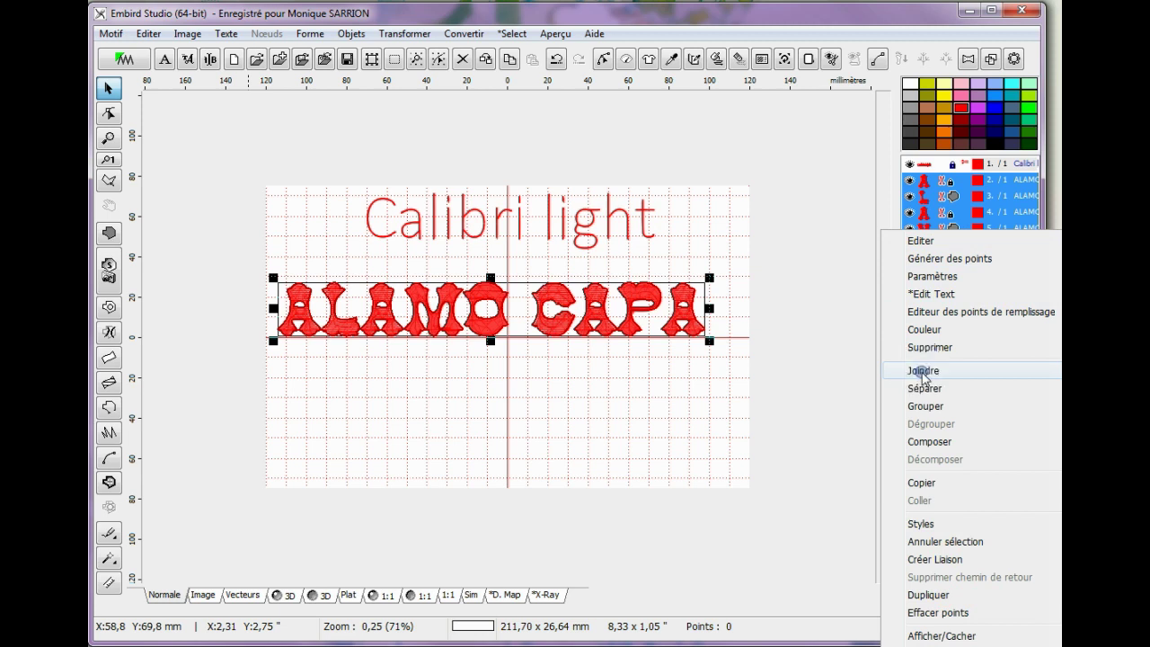
pyautogui.click(923, 374)
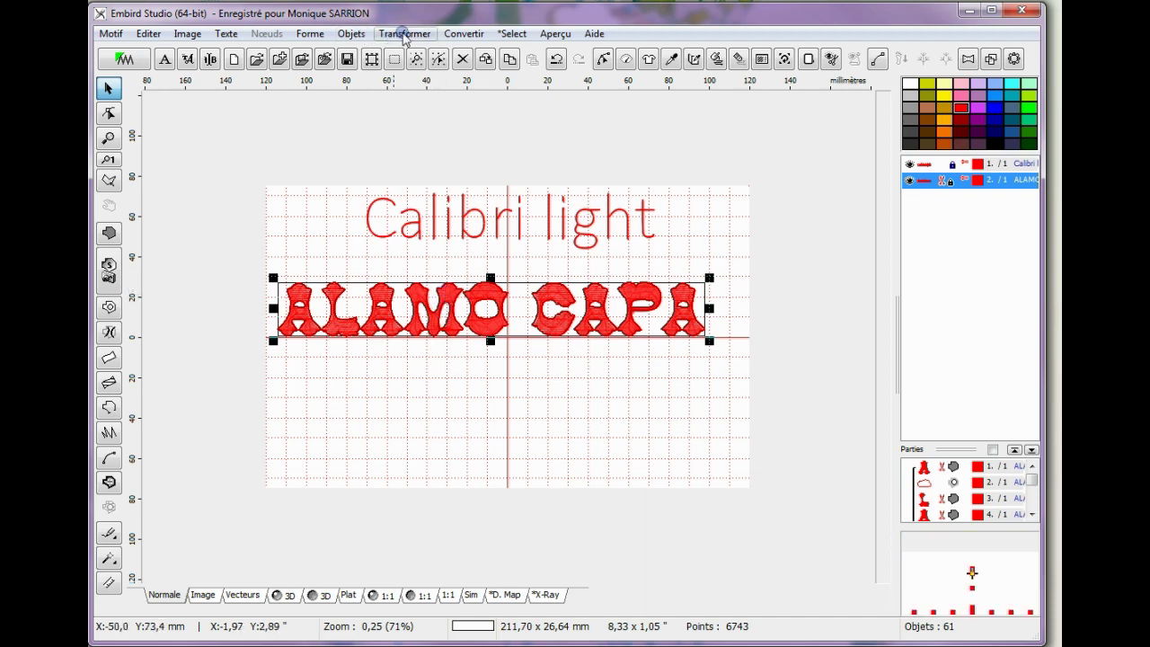
pyautogui.click(404, 36)
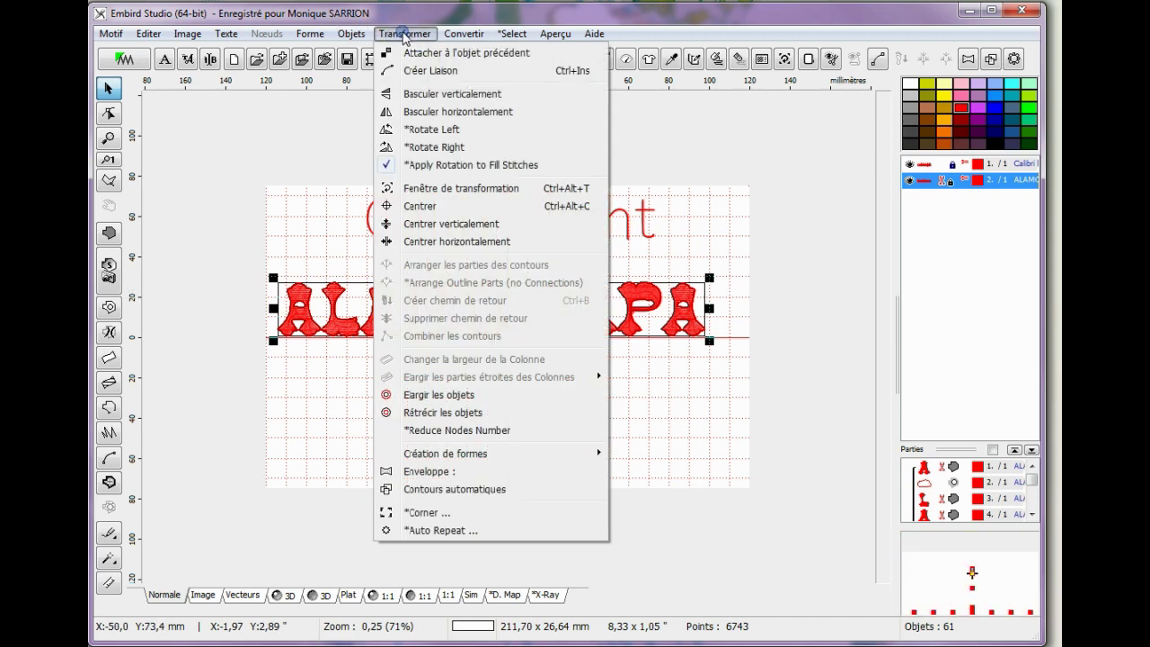
pyautogui.click(437, 243)
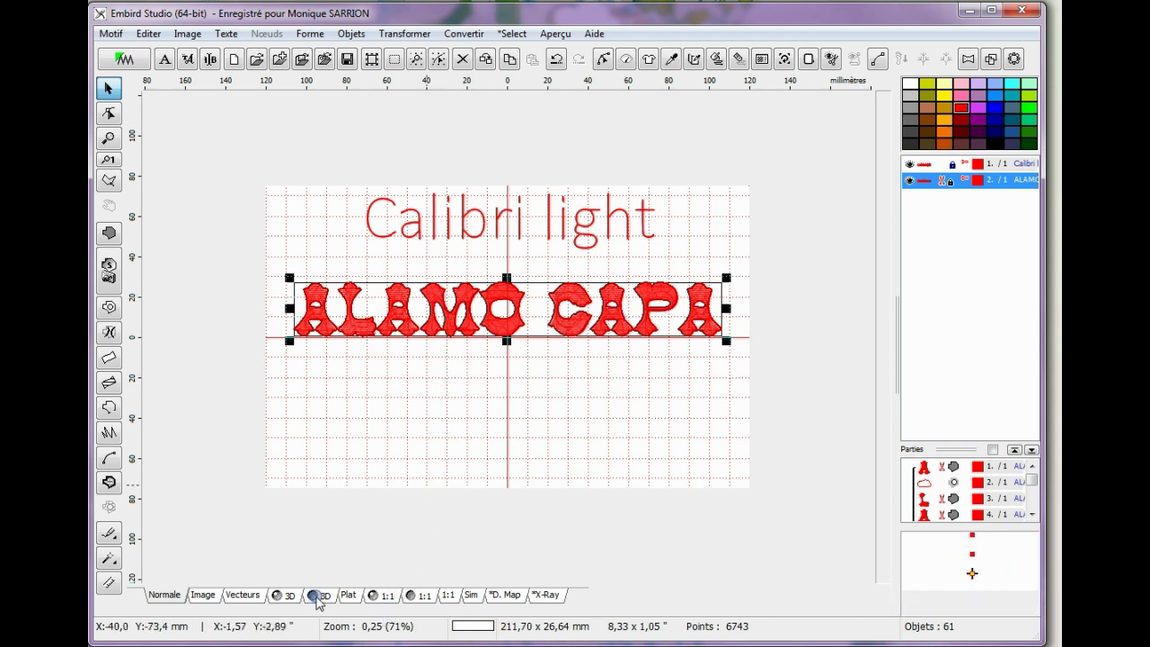
# Show the design in the 3D view and apply the plain fill pattern Random 1 to the ALAMO CAPA lettering
pyautogui.click(316, 596)
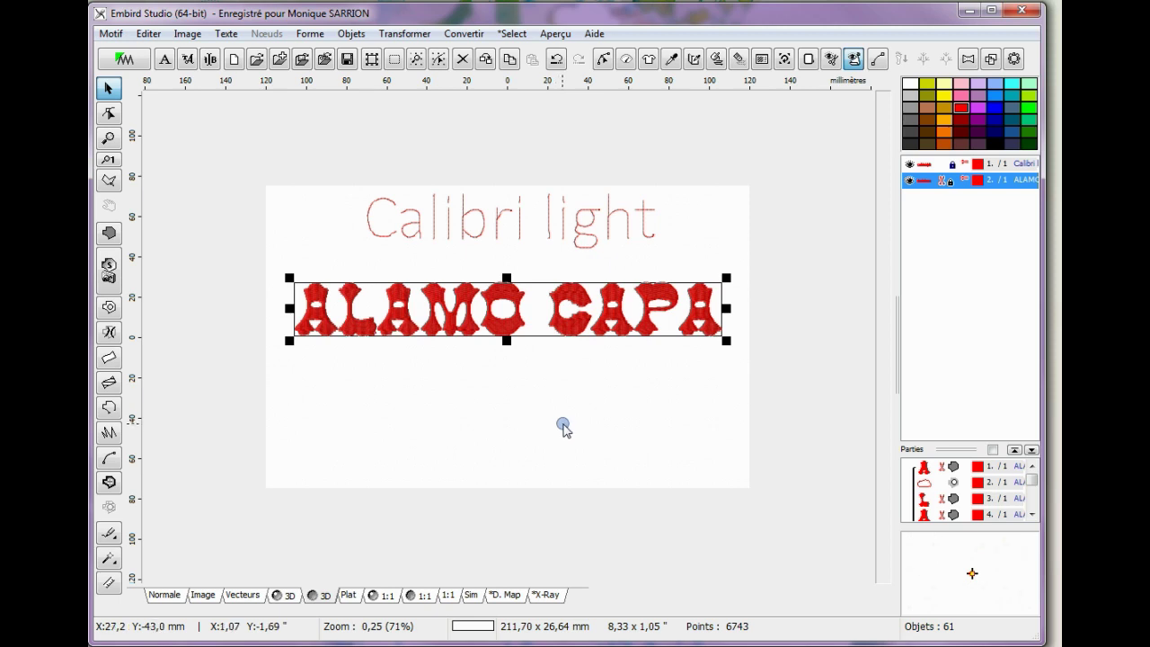
pyautogui.scroll(1, 490, 281)
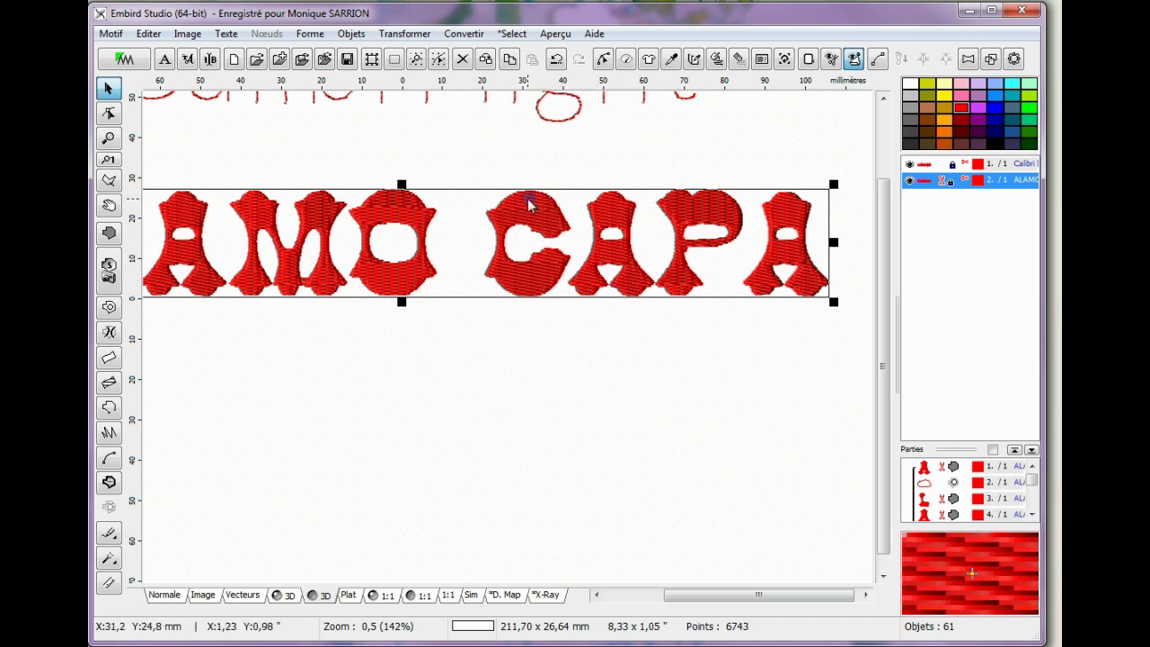
pyautogui.rightClick(931, 183)
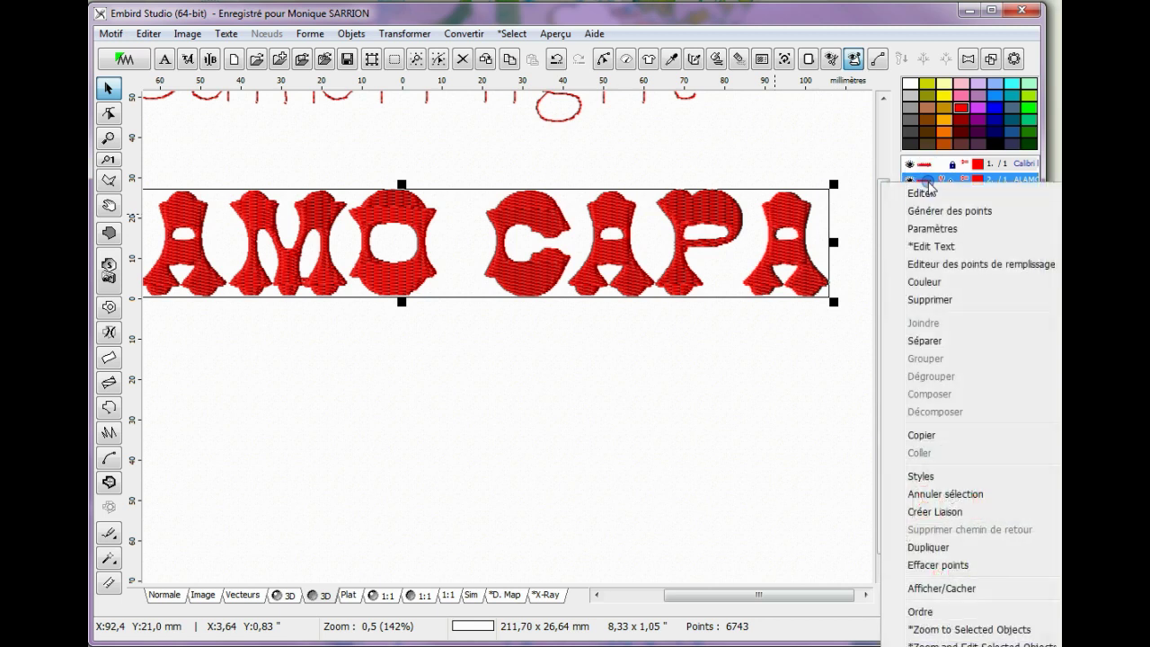
pyautogui.click(935, 229)
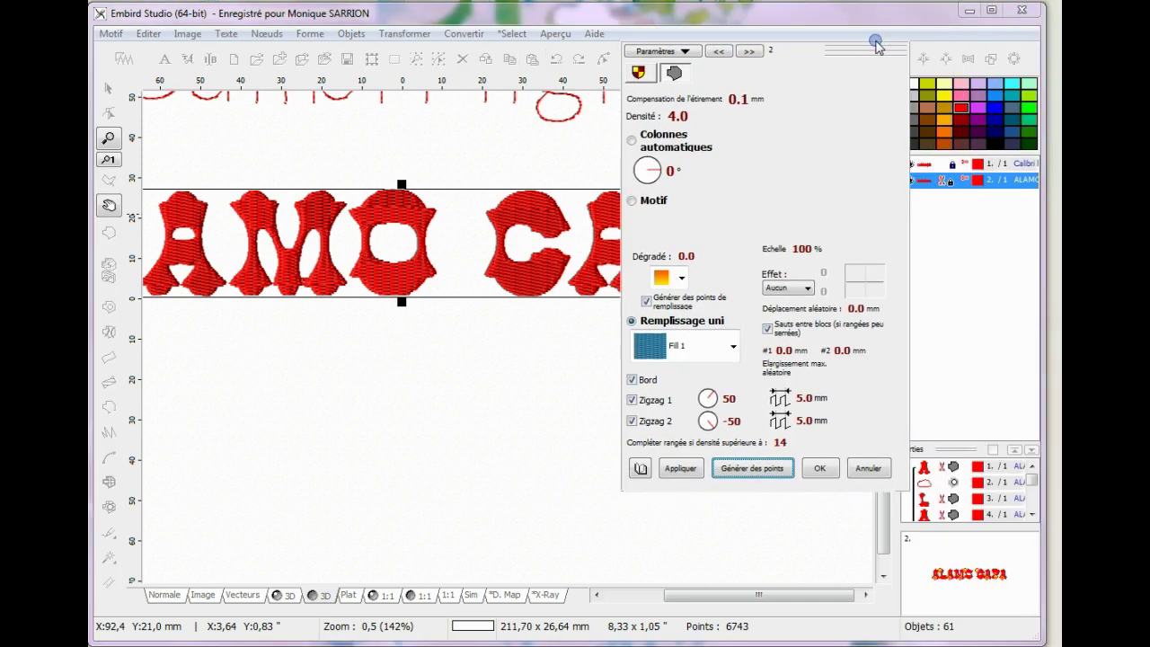
pyautogui.click(733, 352)
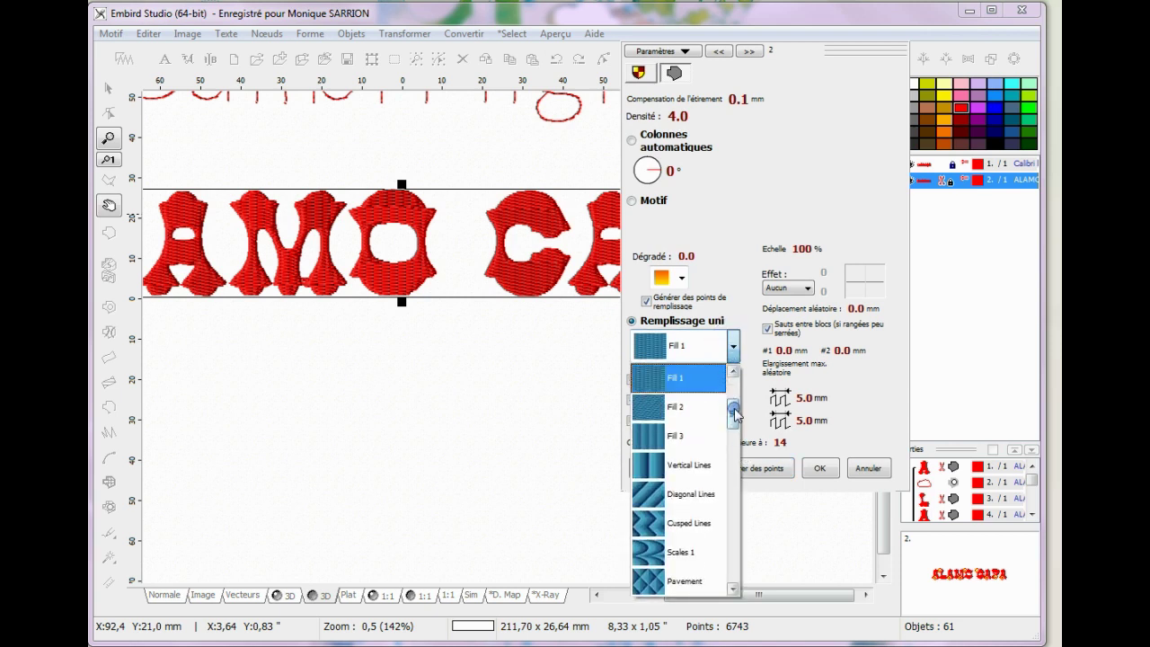
pyautogui.moveTo(735, 411); pyautogui.dragTo(737, 454)
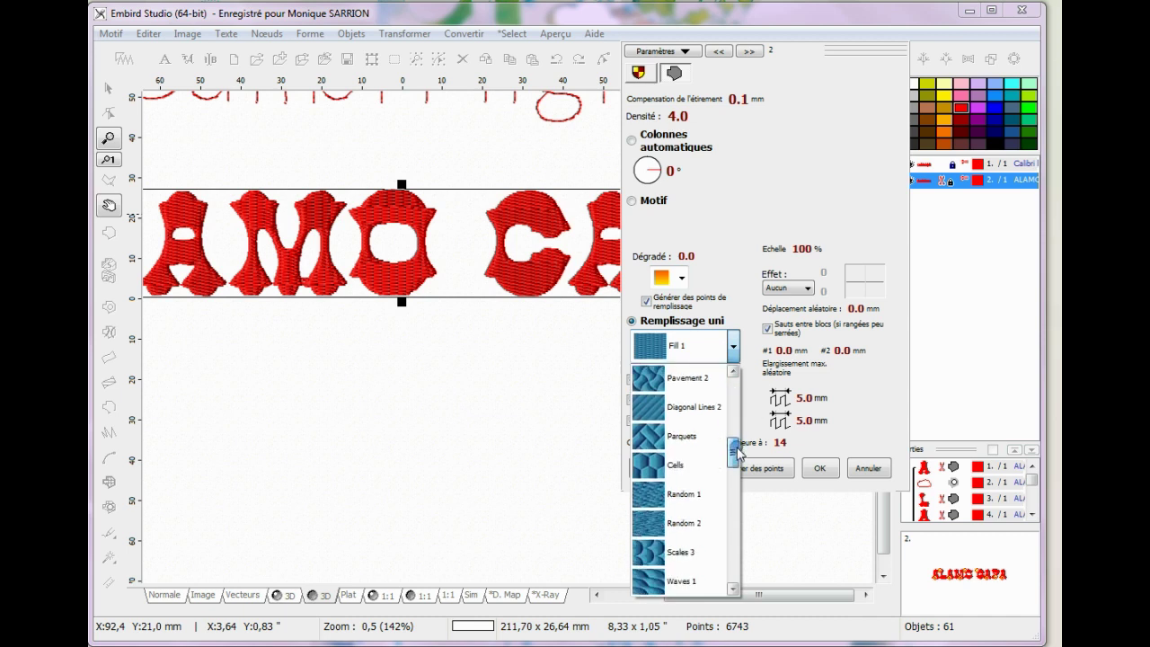
pyautogui.click(647, 506)
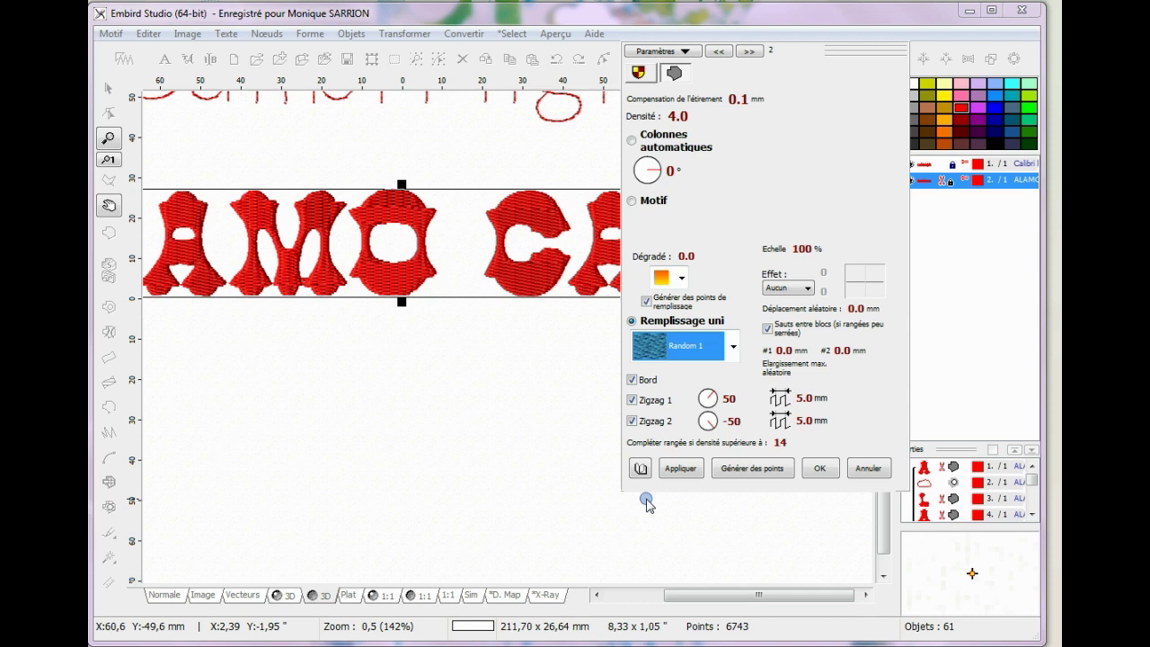
pyautogui.click(658, 463)
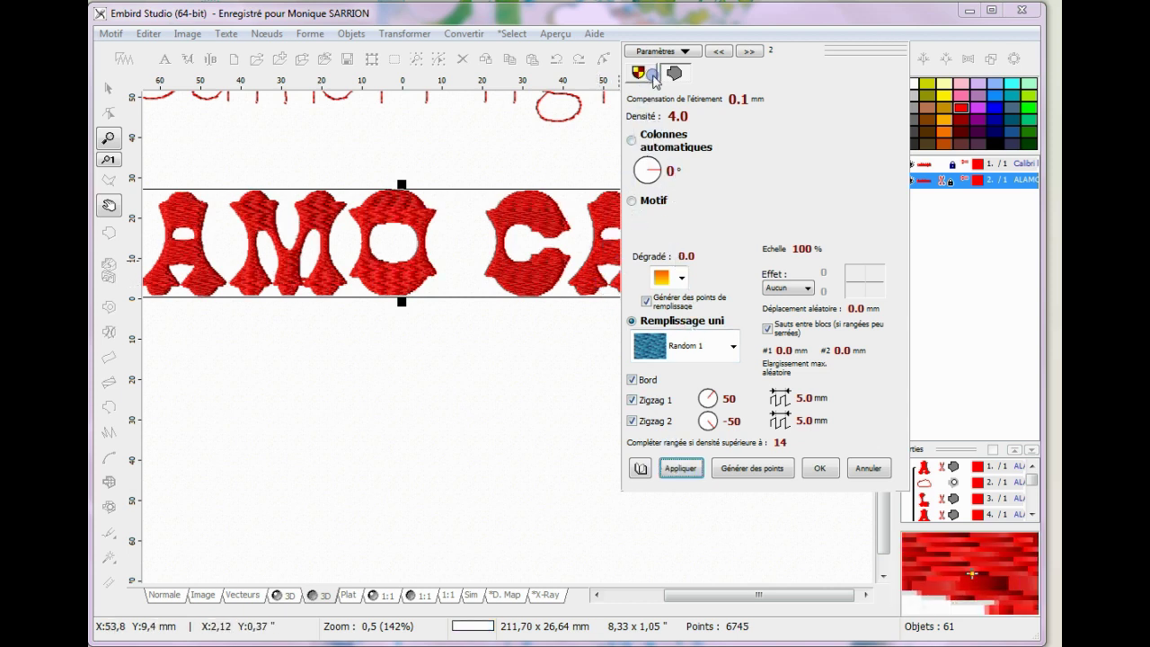
# Set the ALAMO CAPA lettering's pull compensation to 0.2 mm and its fill angle to 20°, and apply the parameters
pyautogui.click(746, 99)
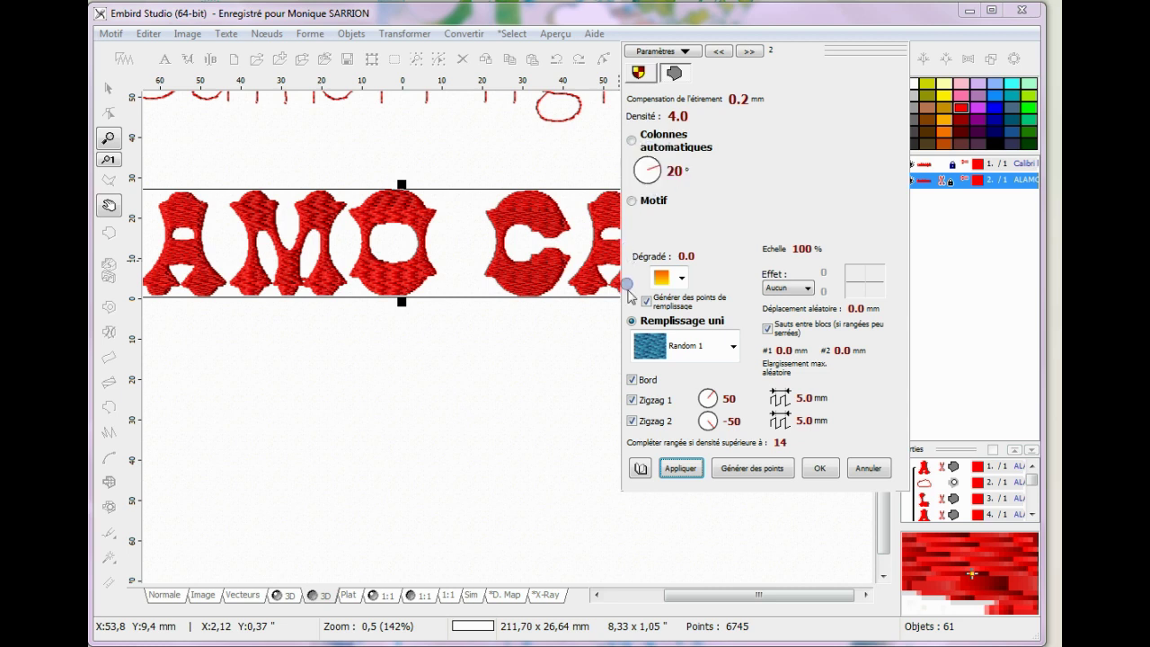
pyautogui.click(688, 471)
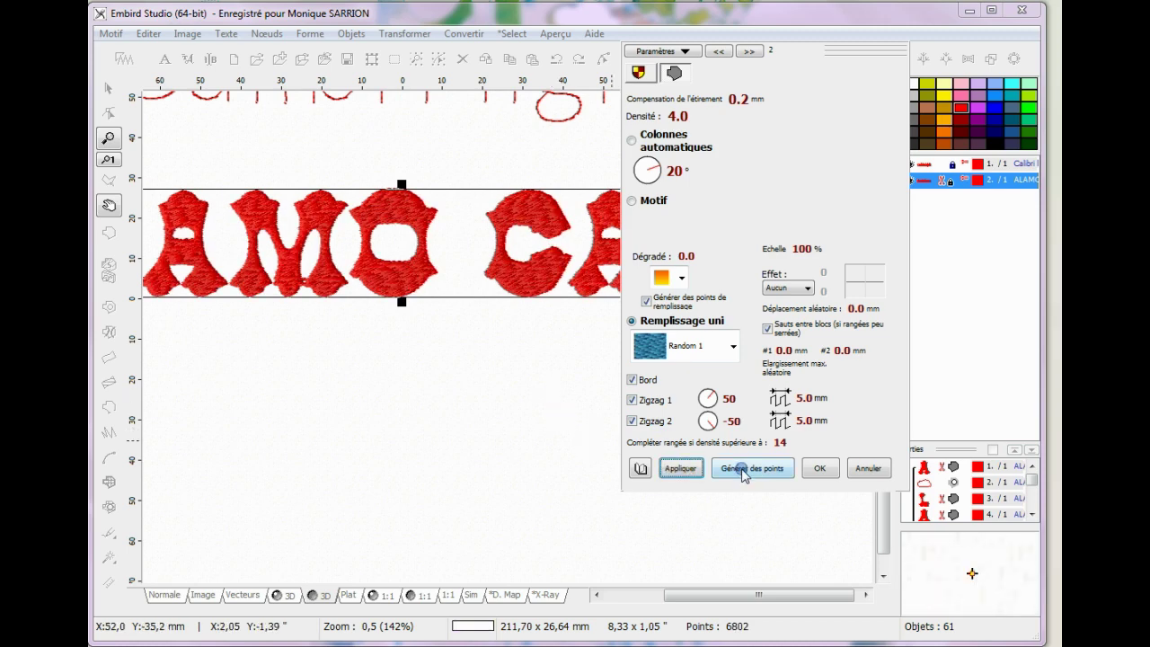
pyautogui.click(821, 469)
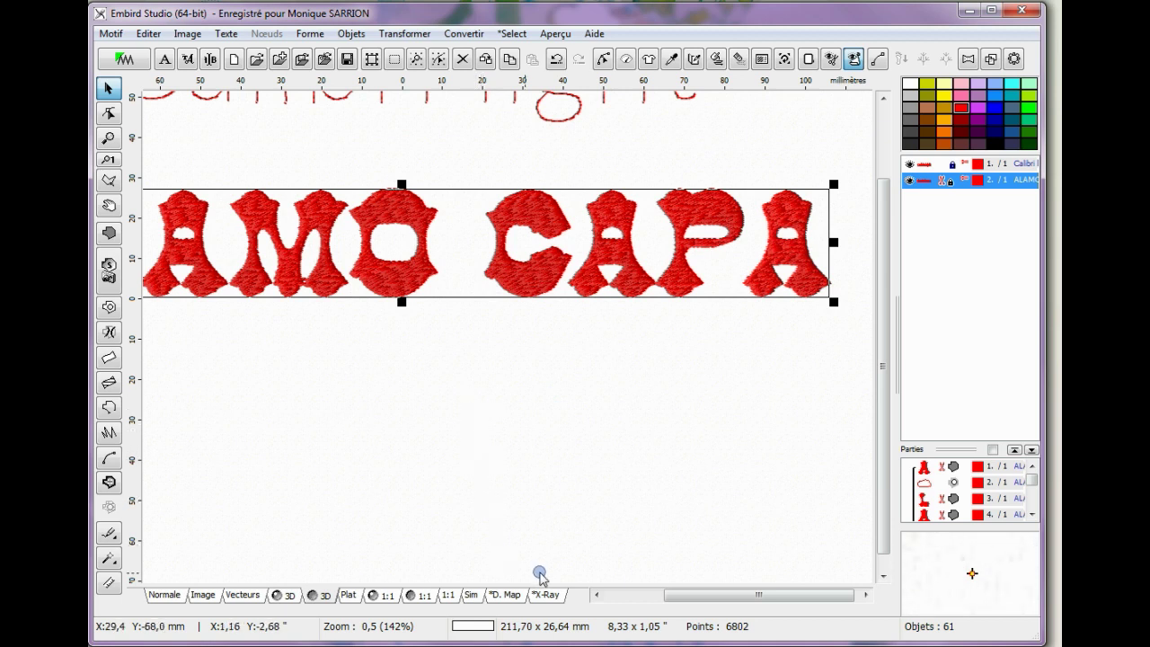
pyautogui.moveTo(764, 600)
pyautogui.mouseDown()
pyautogui.moveTo(708, 604)
pyautogui.moveTo(747, 599)
pyautogui.mouseUp()
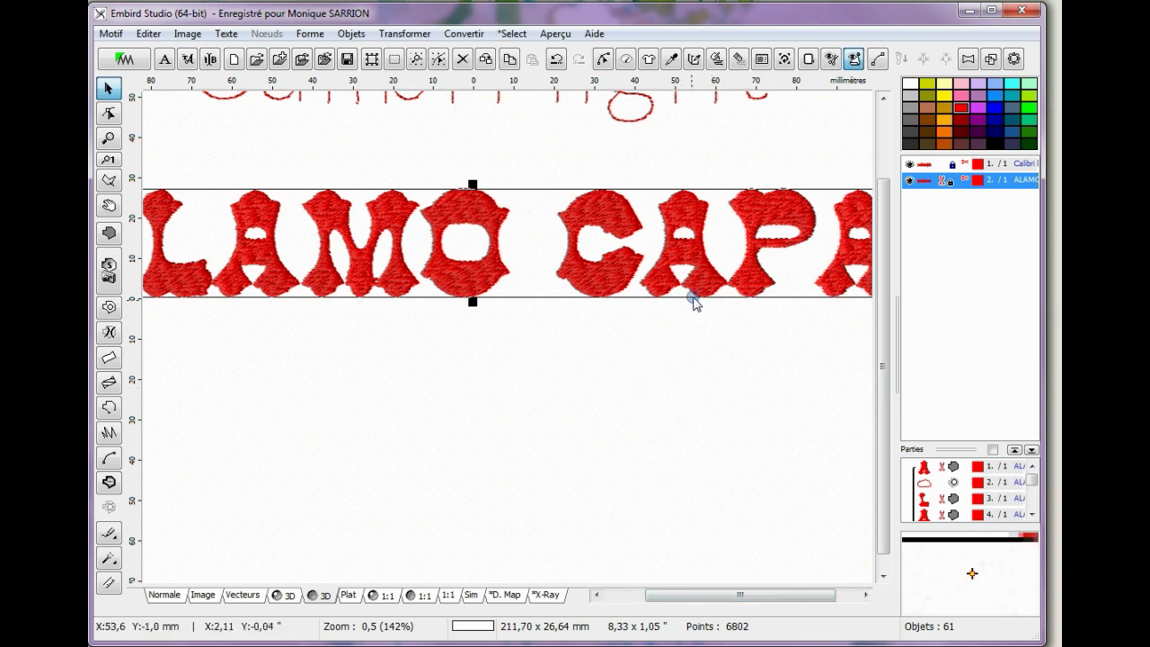
# Start a third text object at about X -34, Y -25 mm and enter the letter "M" on a single line
pyautogui.click(187, 59)
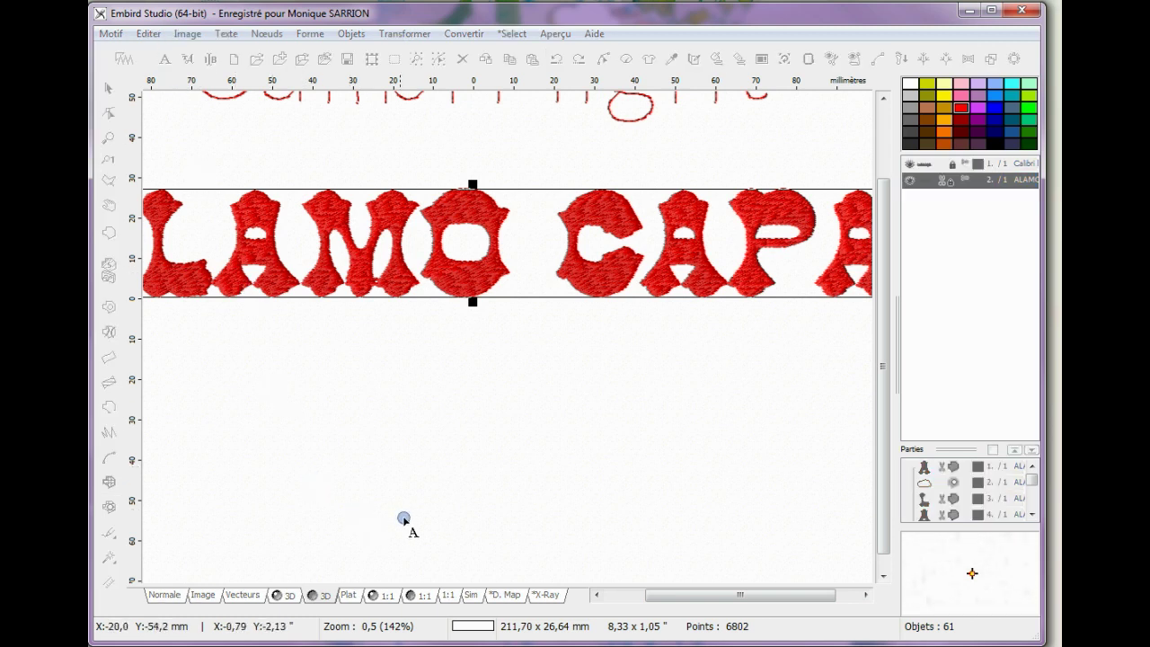
pyautogui.click(337, 398)
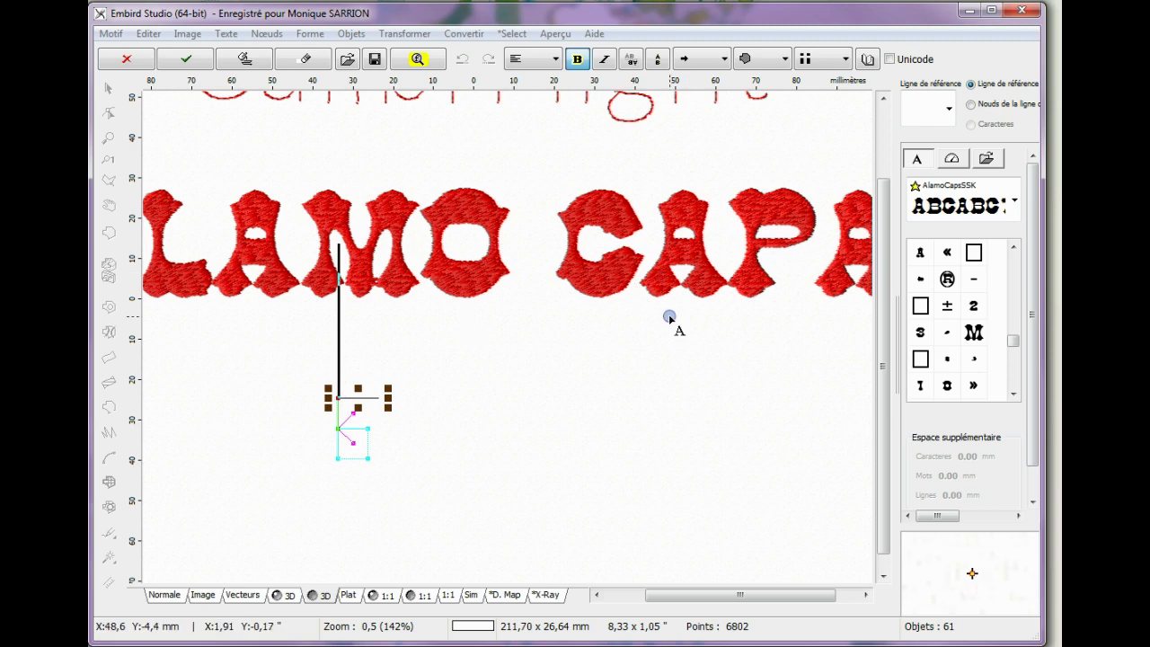
pyautogui.write('M')
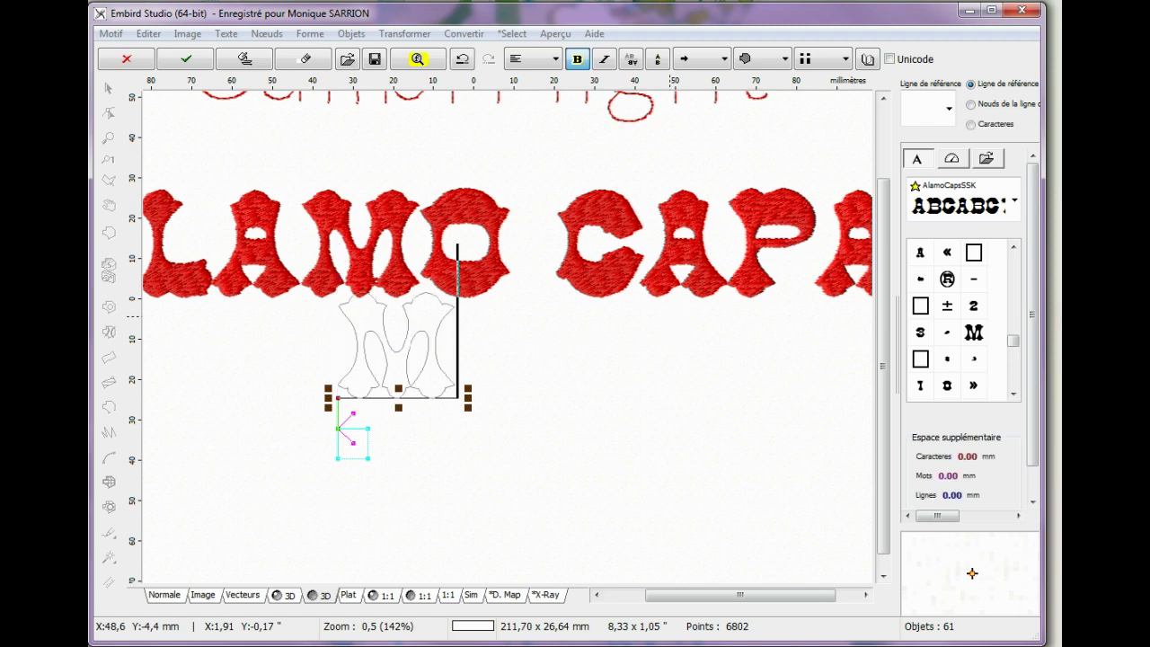
pyautogui.press('Return')
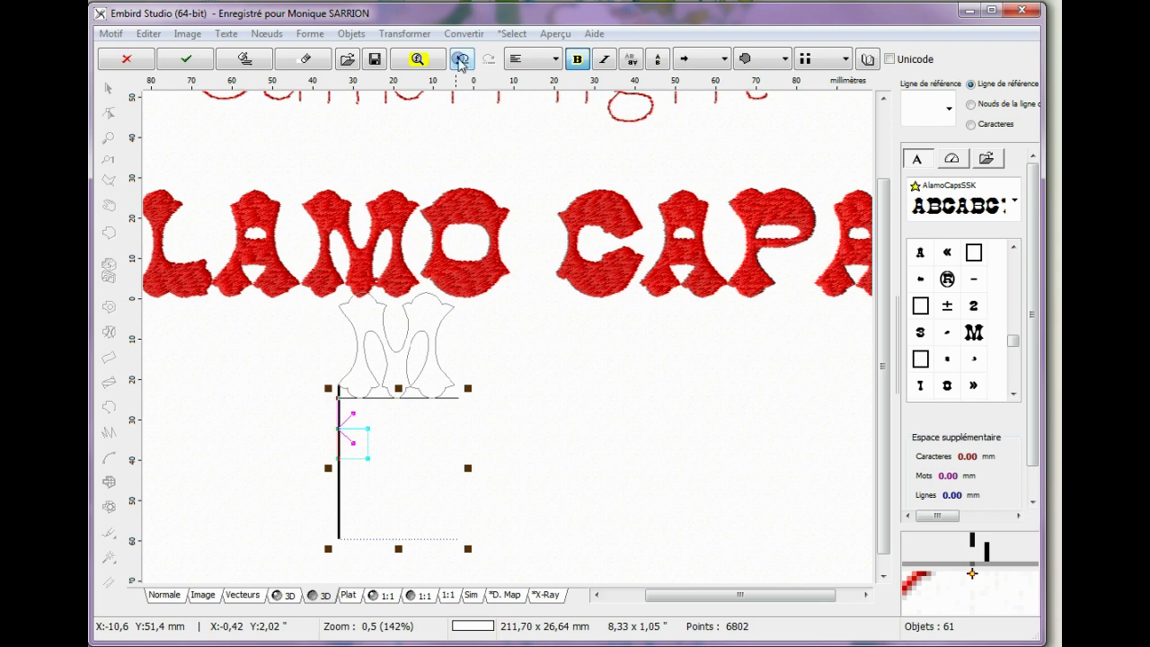
pyautogui.click(460, 60)
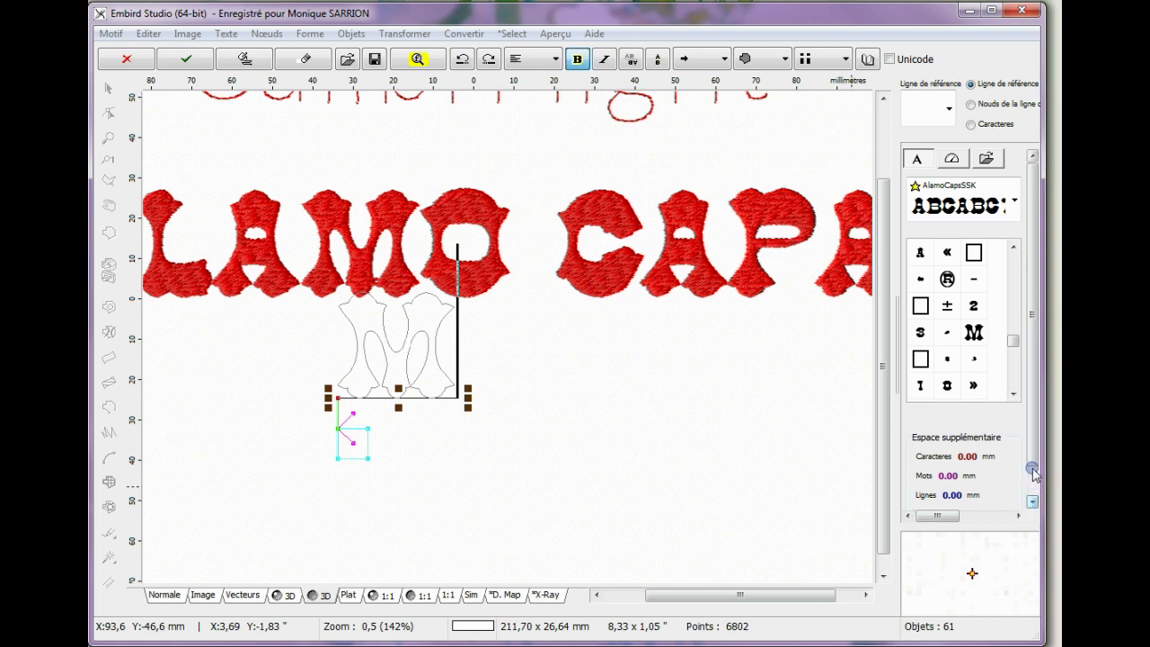
# Scale the letter M to 50 % with its proportions kept and create it as a filled lettering object
pyautogui.moveTo(1035, 442); pyautogui.dragTo(1035, 473)
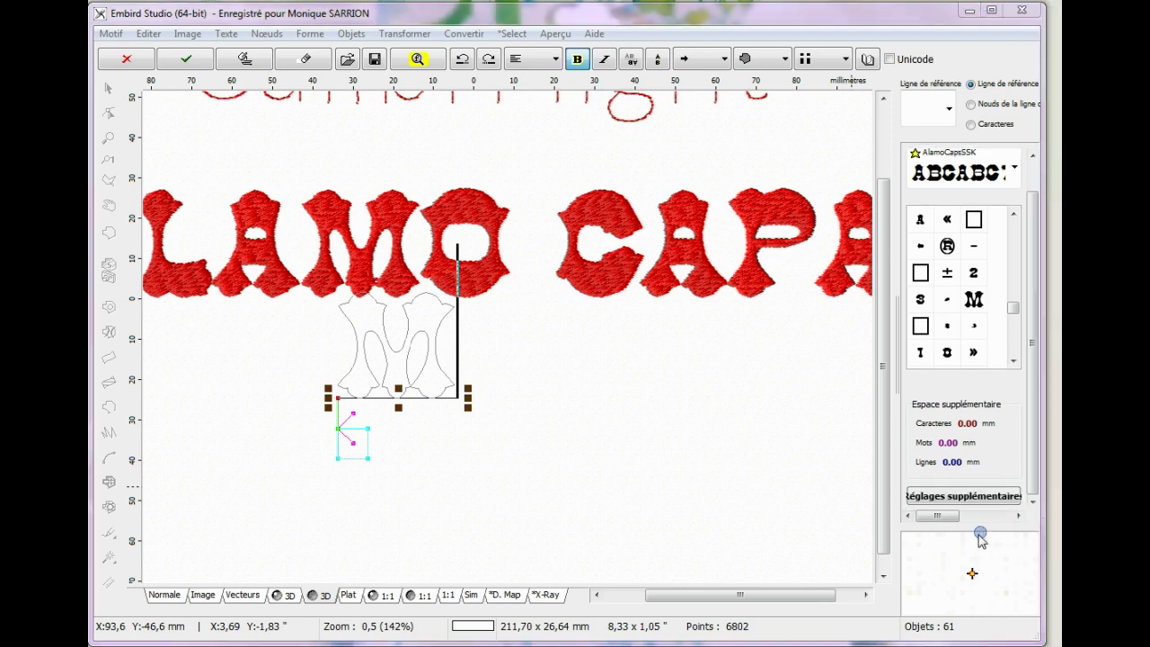
pyautogui.click(935, 500)
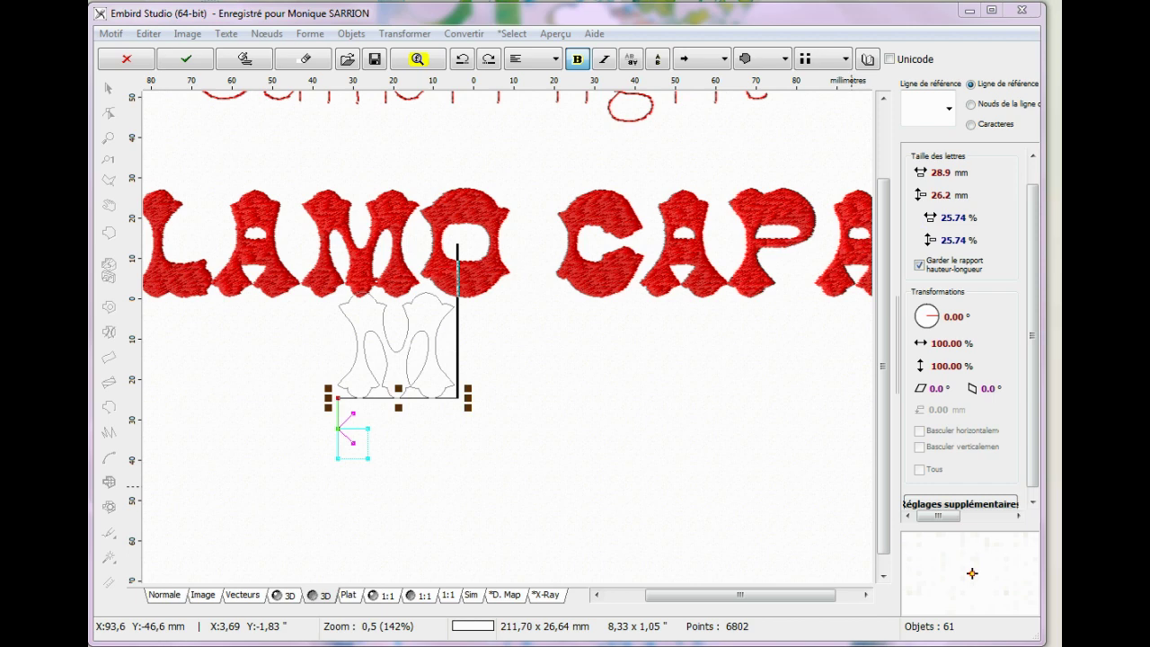
pyautogui.moveTo(573, 171); pyautogui.dragTo(576, 118)
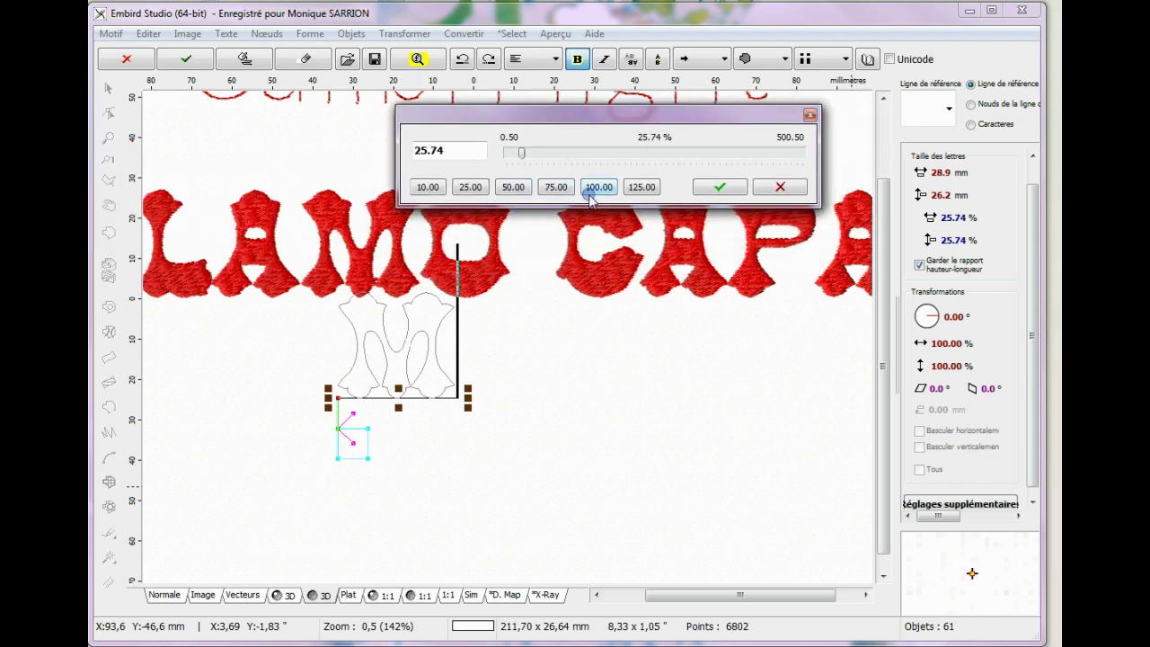
pyautogui.click(516, 188)
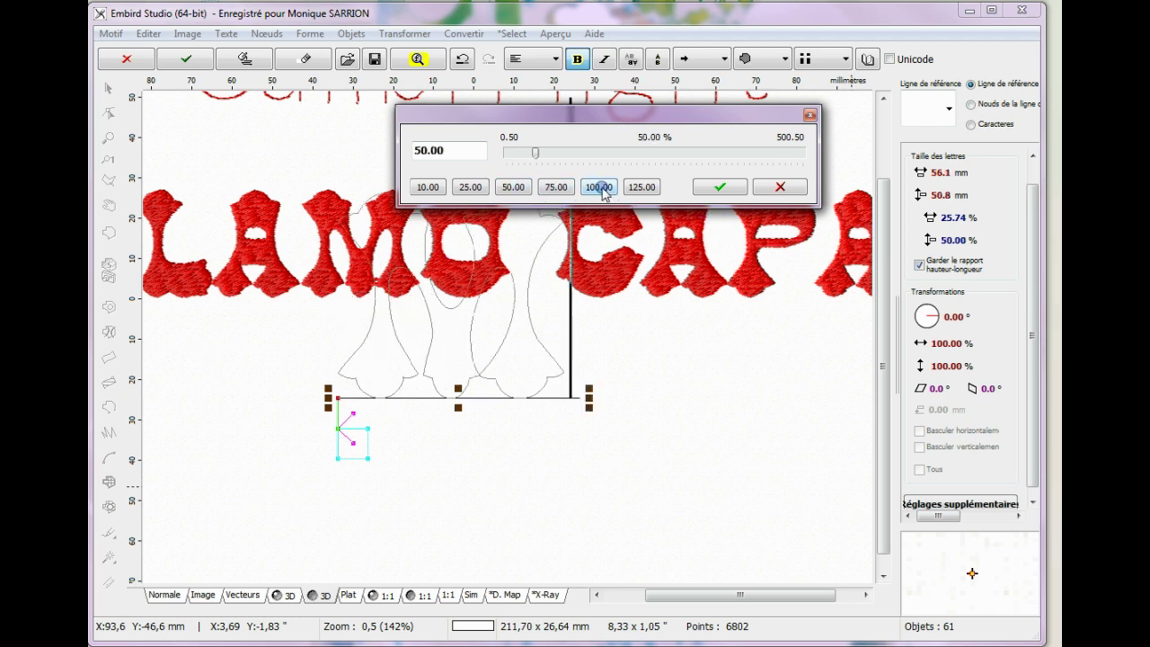
pyautogui.click(735, 189)
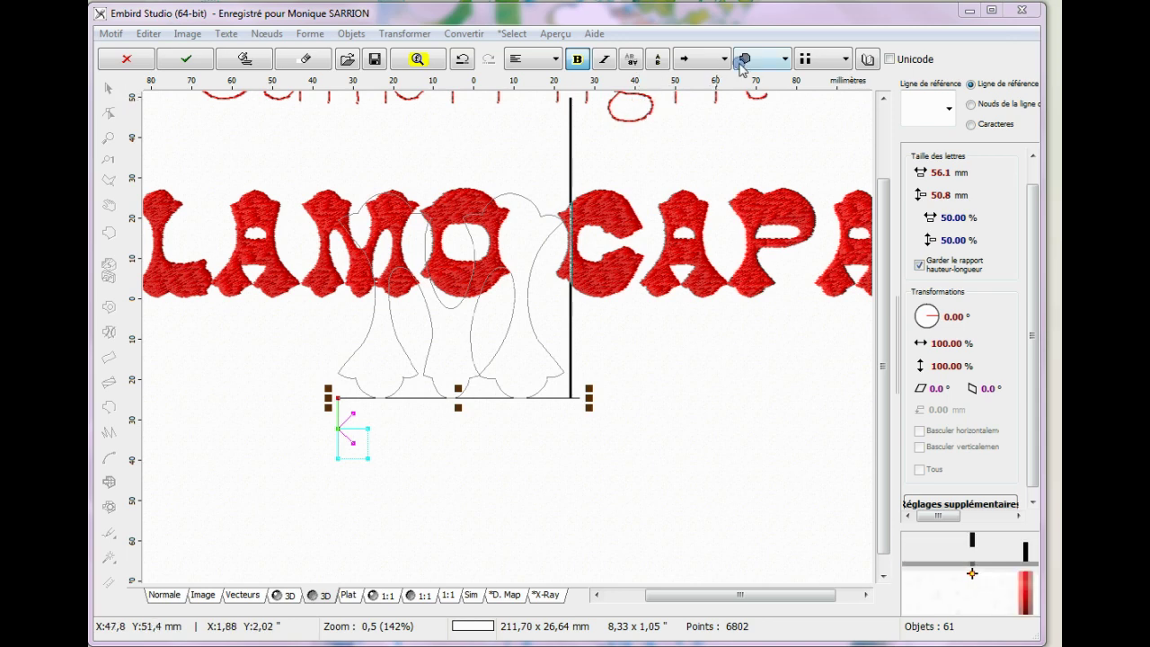
pyautogui.click(244, 61)
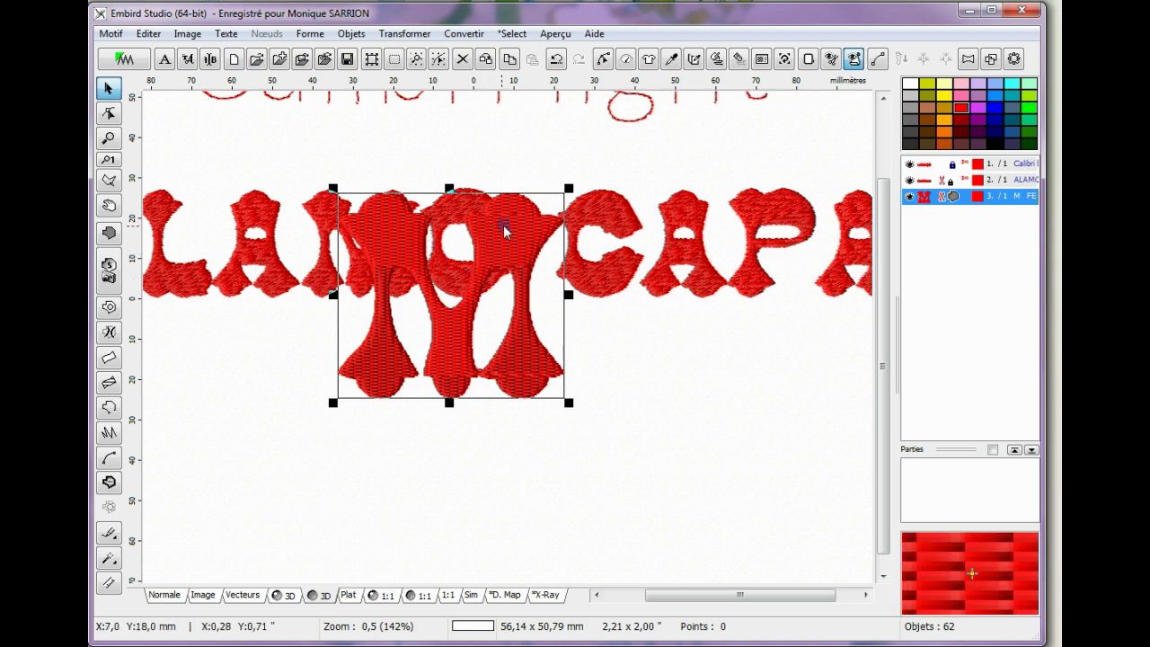
# Move the letter M below the ALAMO CAPA lettering, apply the plain fill pattern Random 1 to it and generate its stitches
pyautogui.moveTo(506, 222); pyautogui.dragTo(560, 332)
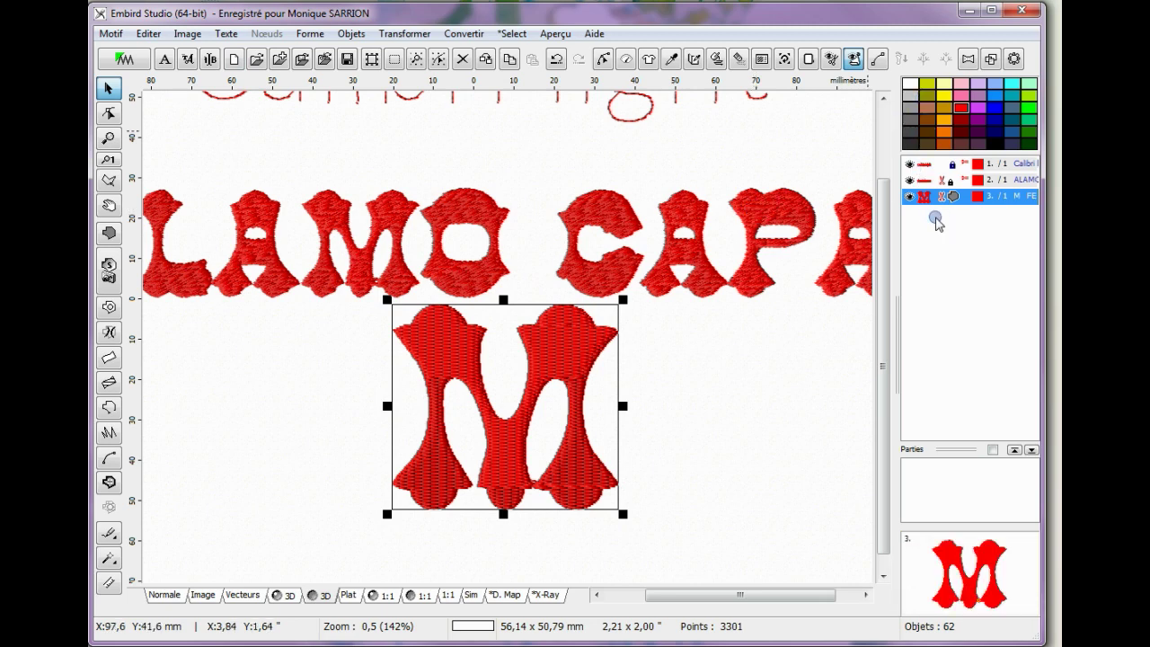
pyautogui.rightClick(928, 198)
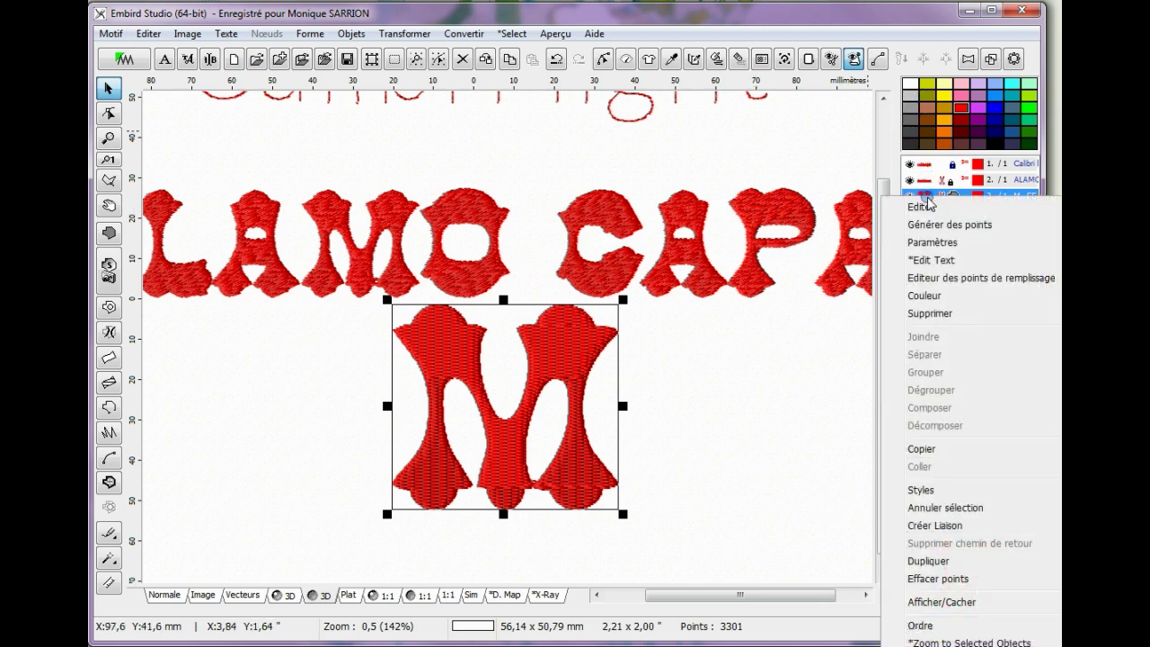
pyautogui.click(935, 242)
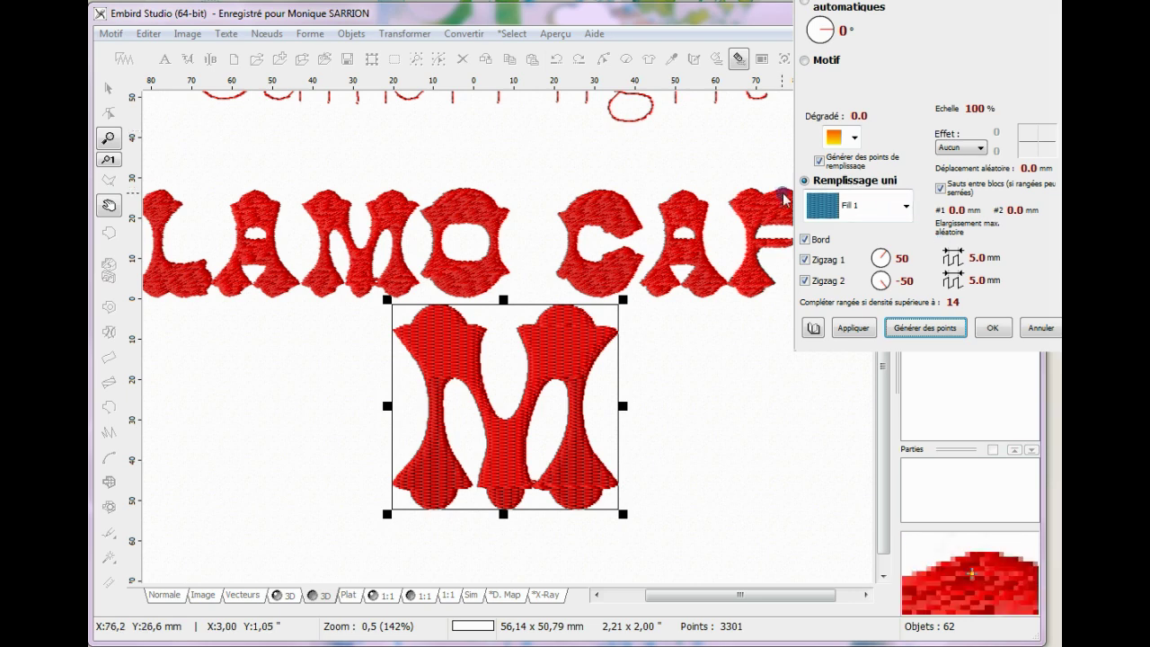
pyautogui.click(906, 206)
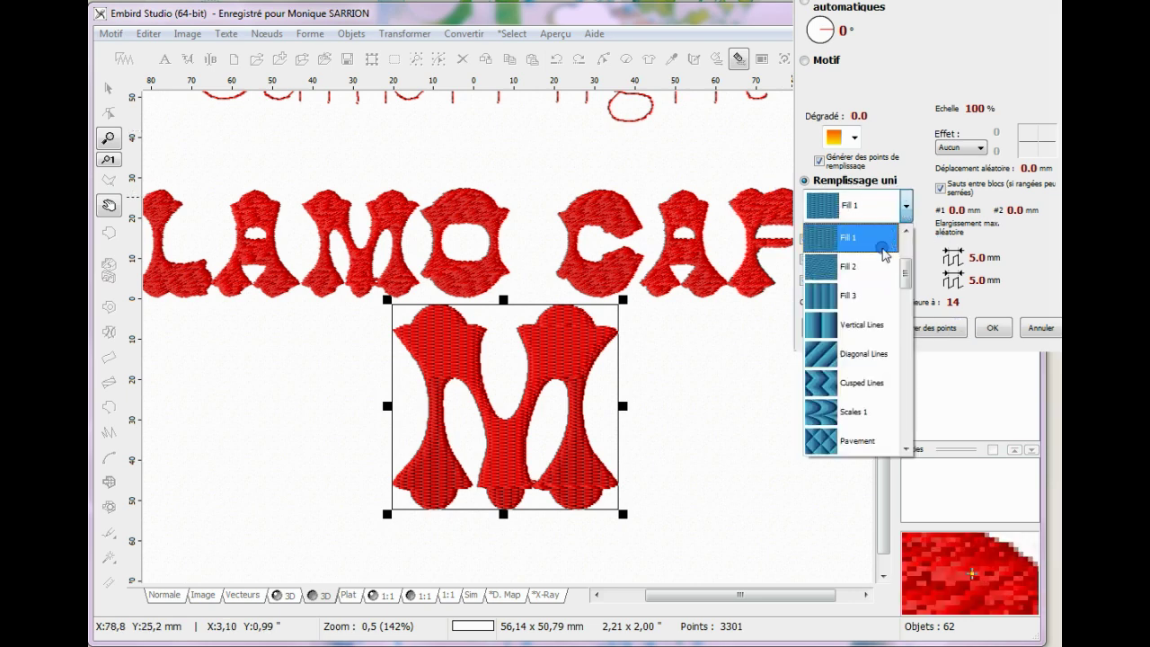
pyautogui.moveTo(906, 272); pyautogui.dragTo(906, 325)
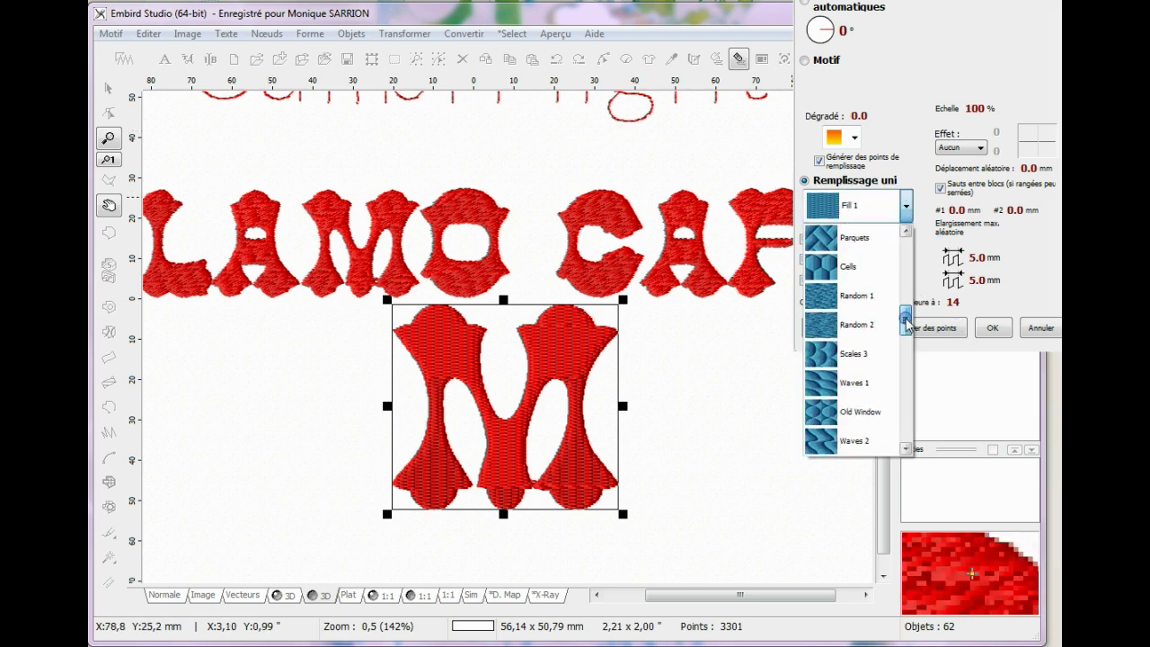
pyautogui.click(852, 295)
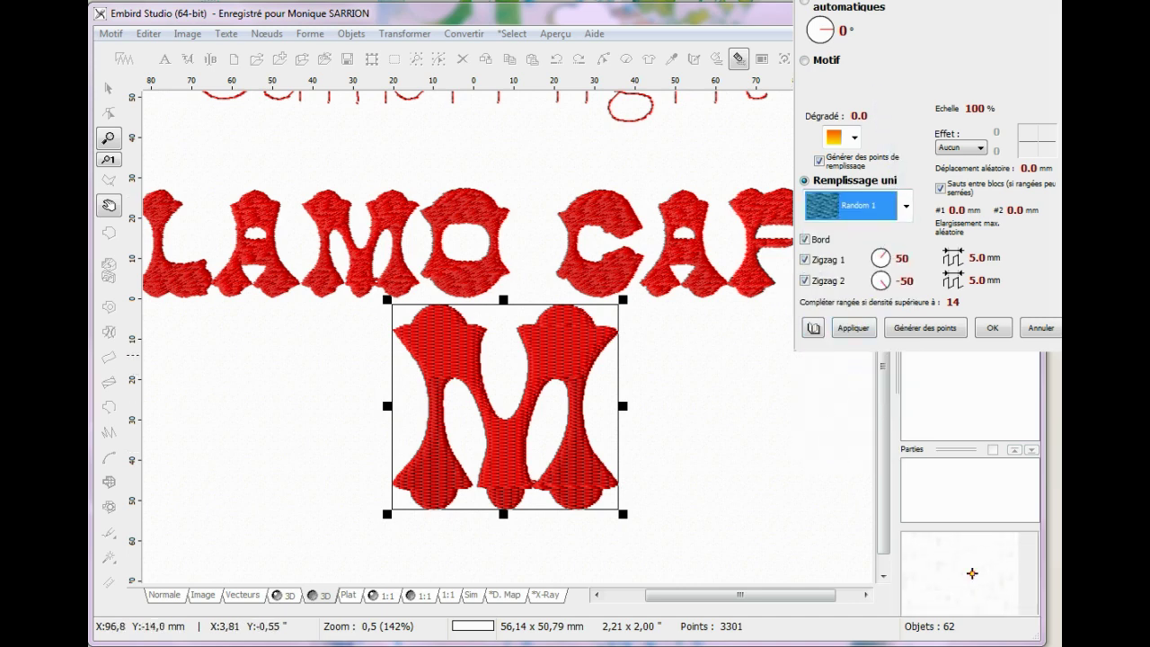
pyautogui.click(855, 329)
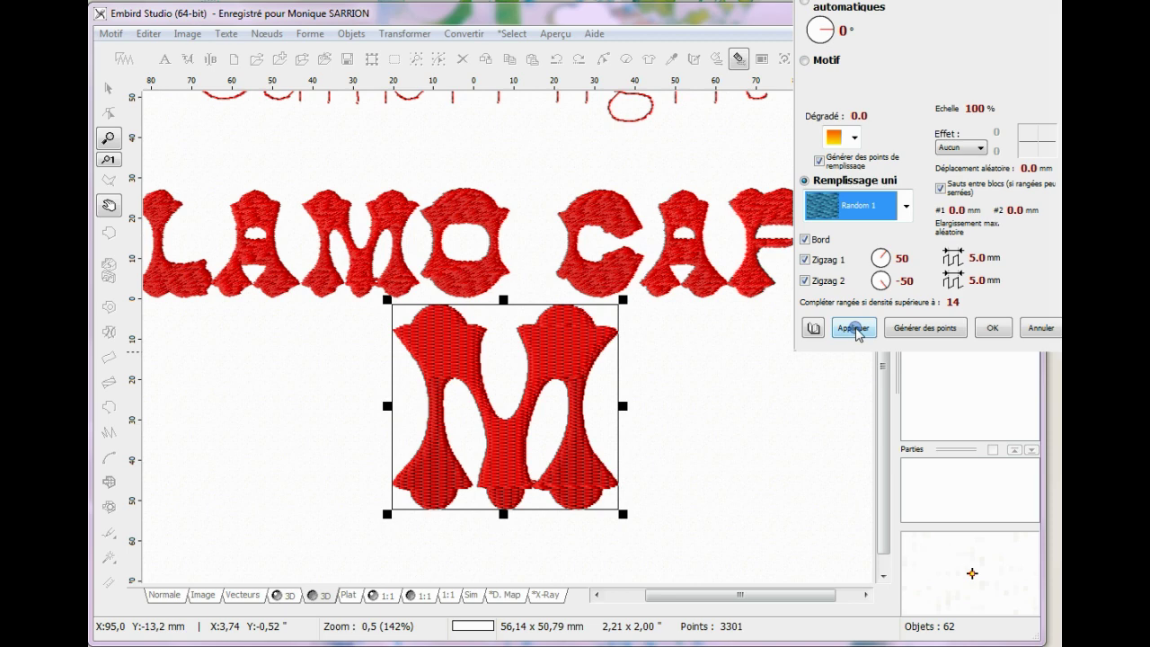
pyautogui.click(855, 329)
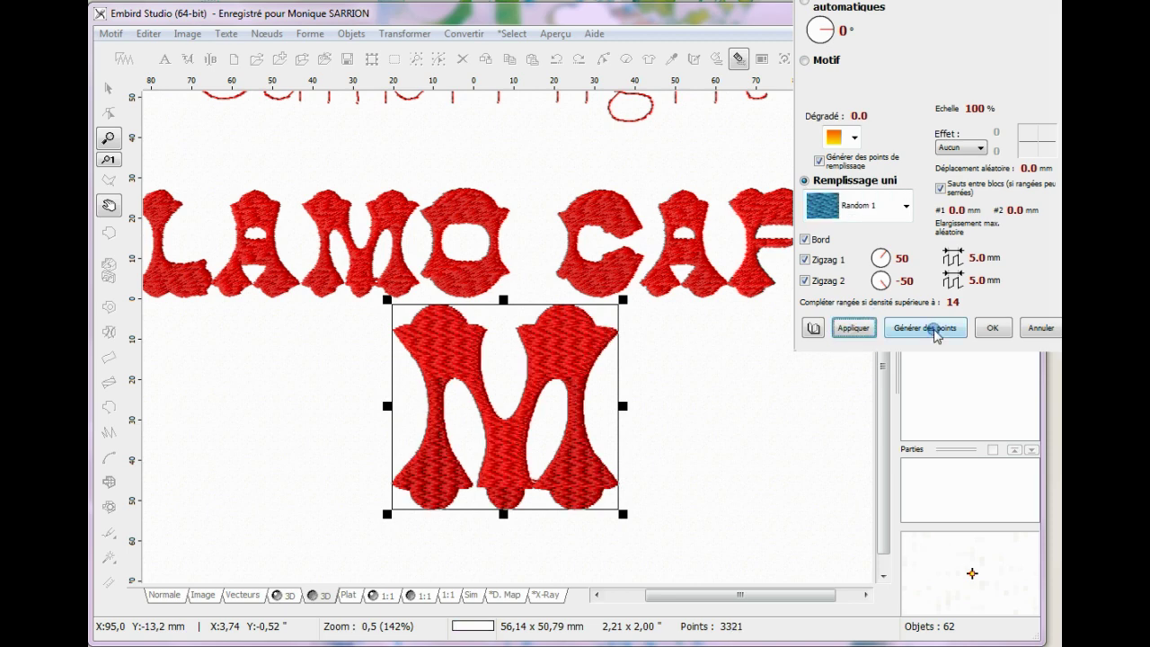
pyautogui.click(933, 329)
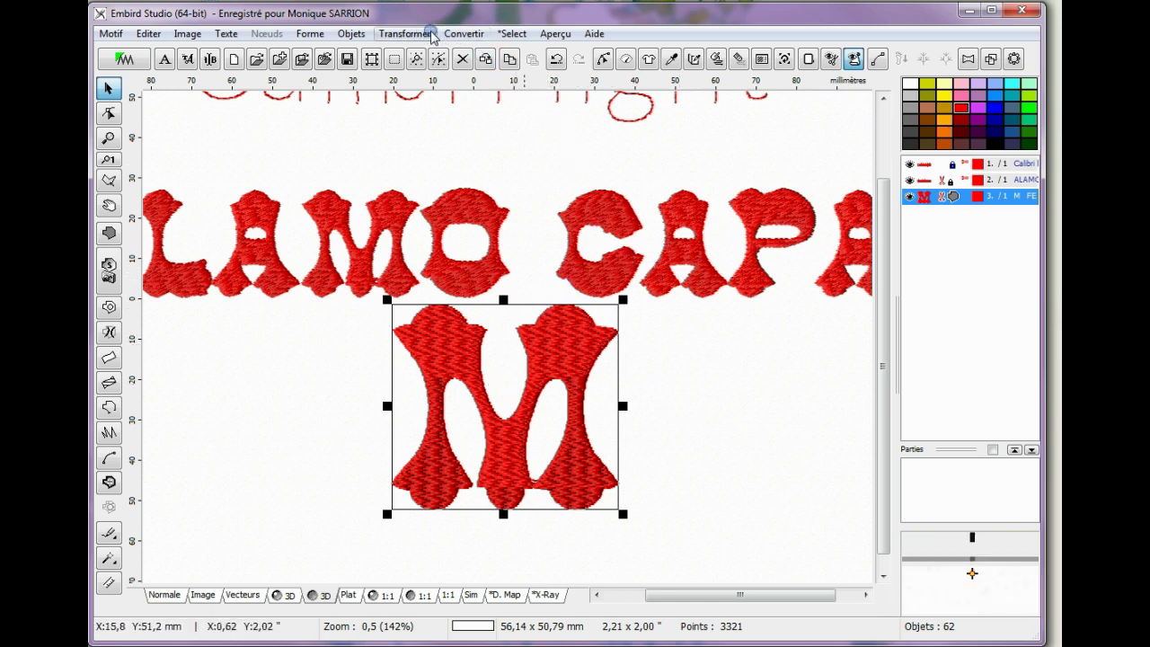
# Create an outline from the filled letter M and colour that outline blue, leaving nothing selected
pyautogui.click(465, 34)
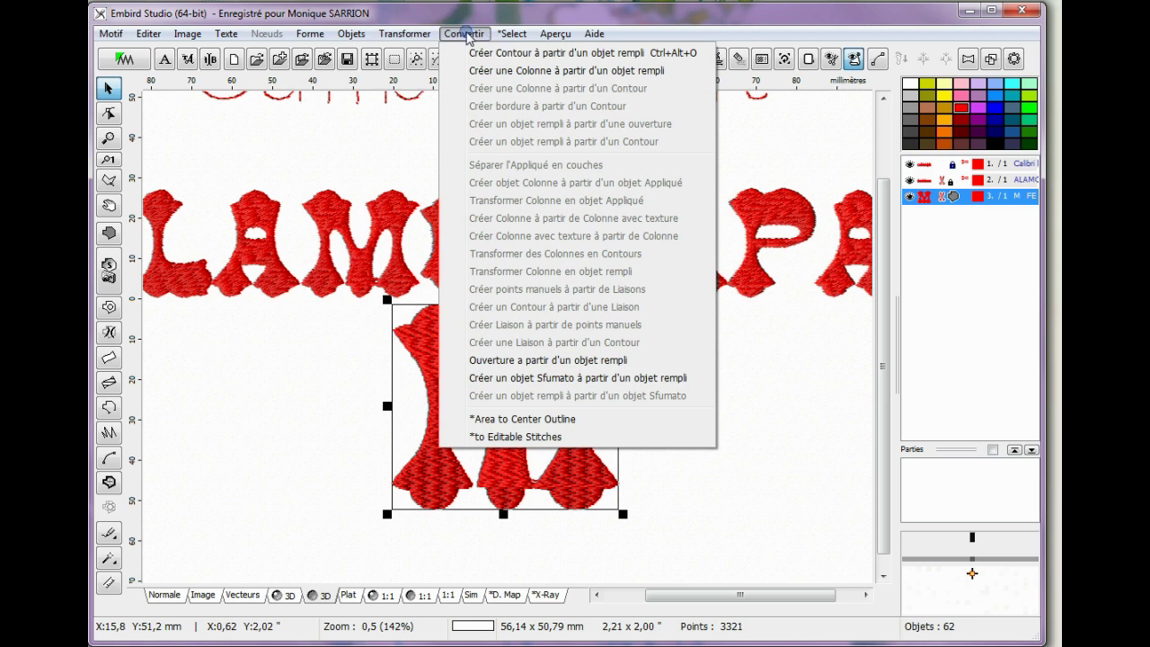
pyautogui.click(514, 53)
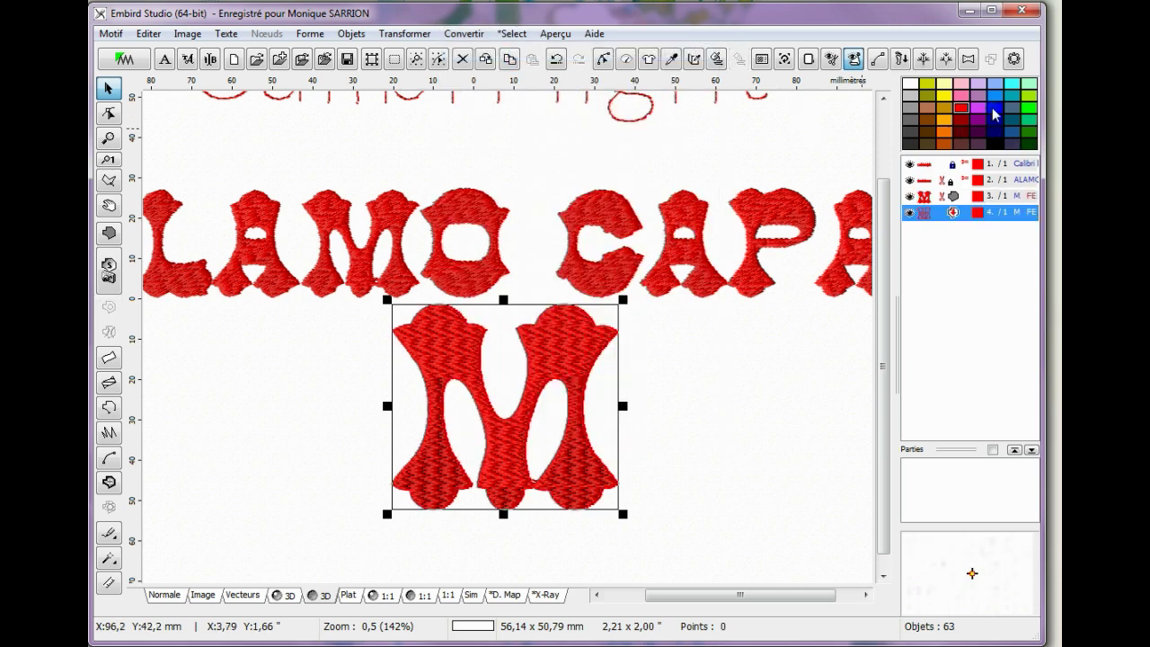
pyautogui.click(995, 107)
pyautogui.click(979, 214)
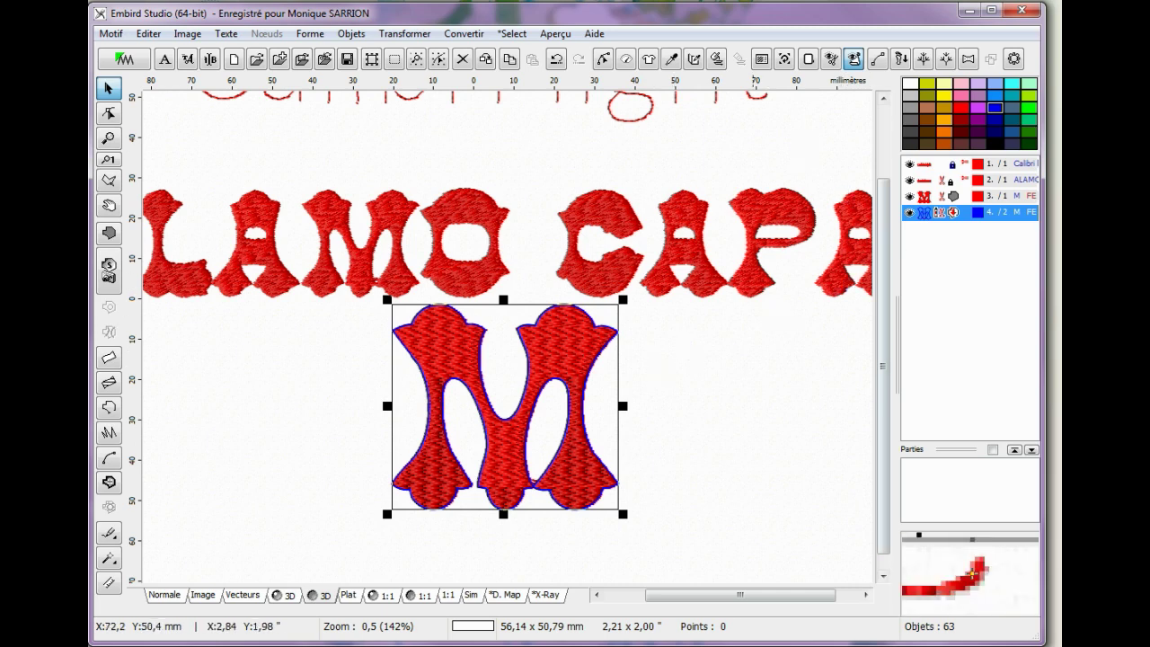
pyautogui.press('Escape')
pyautogui.press('-')
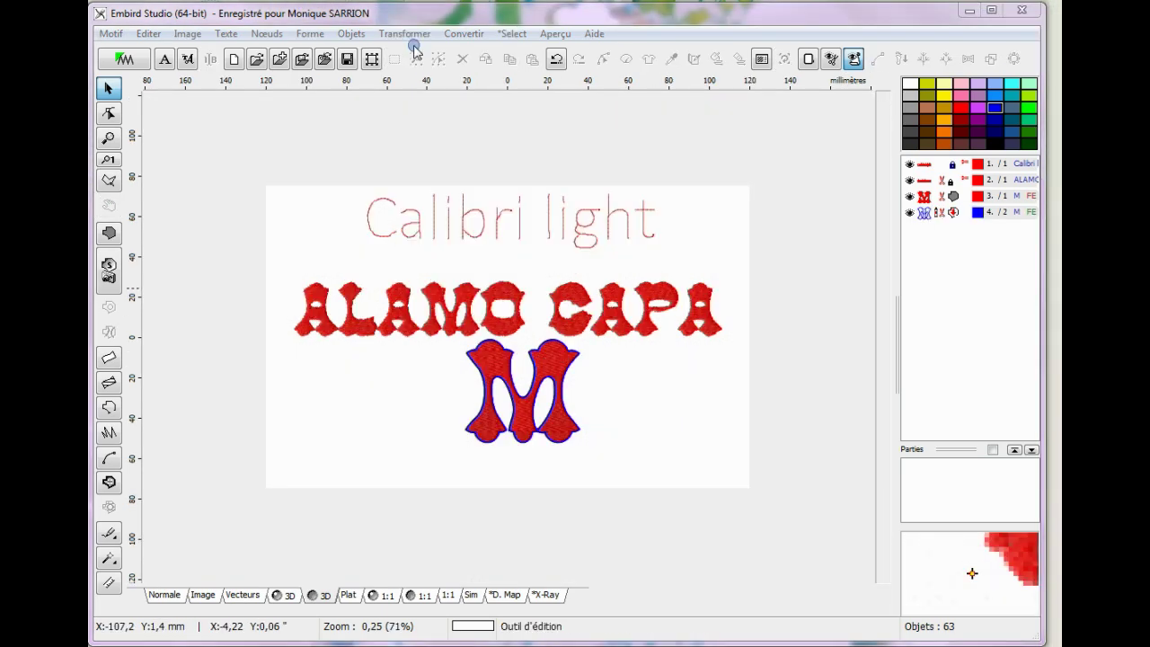